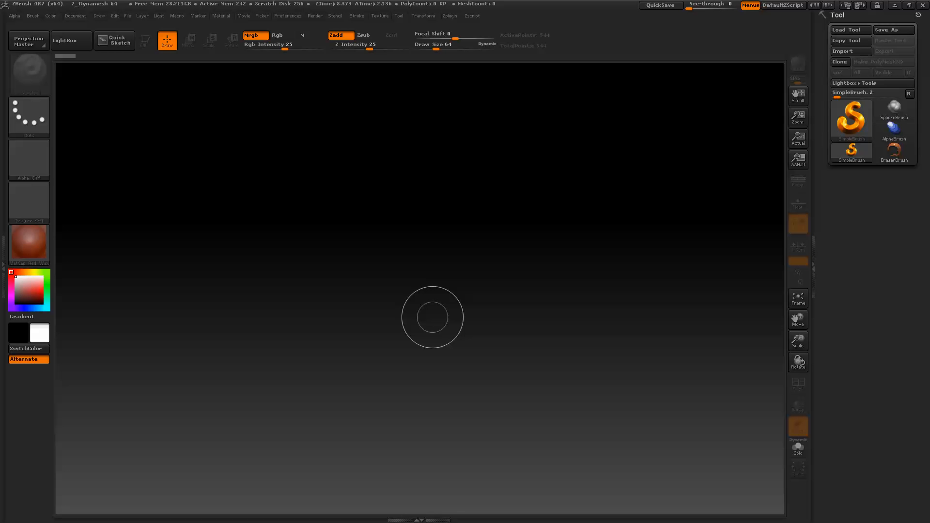
# Step: Reveal the Config options in the preferences
pyautogui.click(288, 16)
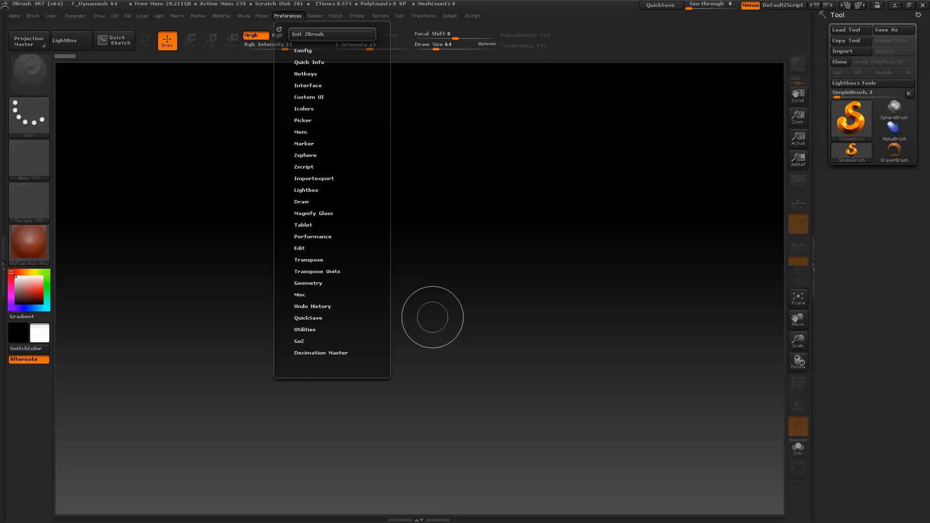
pyautogui.click(308, 85)
pyautogui.click(307, 86)
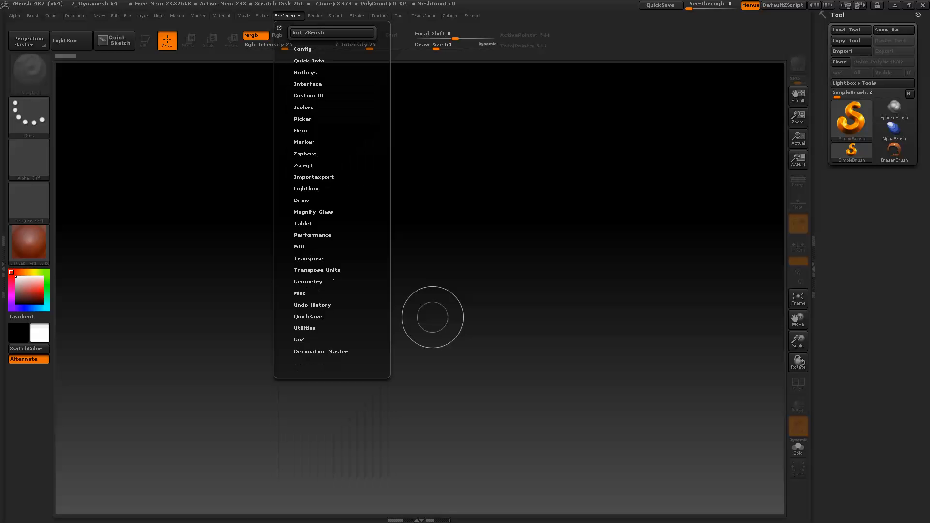
pyautogui.click(303, 49)
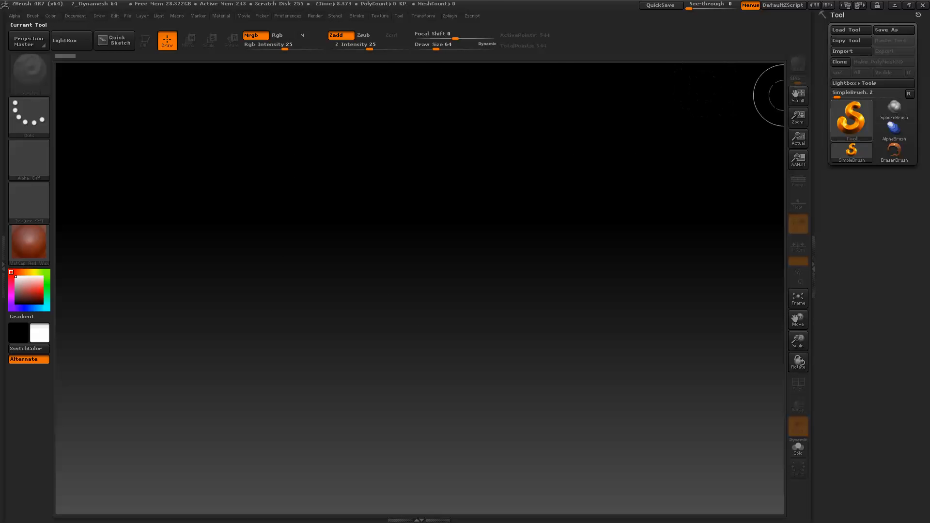
# Step: Draw a Sphere3D in the middle of the canvas and switch it to Edit mode
pyautogui.click(852, 119)
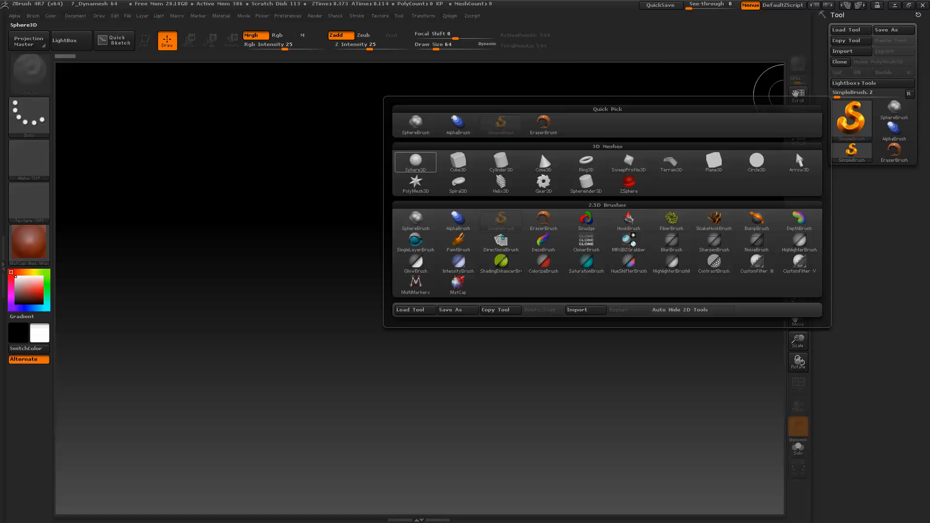
pyautogui.click(415, 162)
pyautogui.moveTo(414, 319); pyautogui.dragTo(539, 278)
pyautogui.press('t')
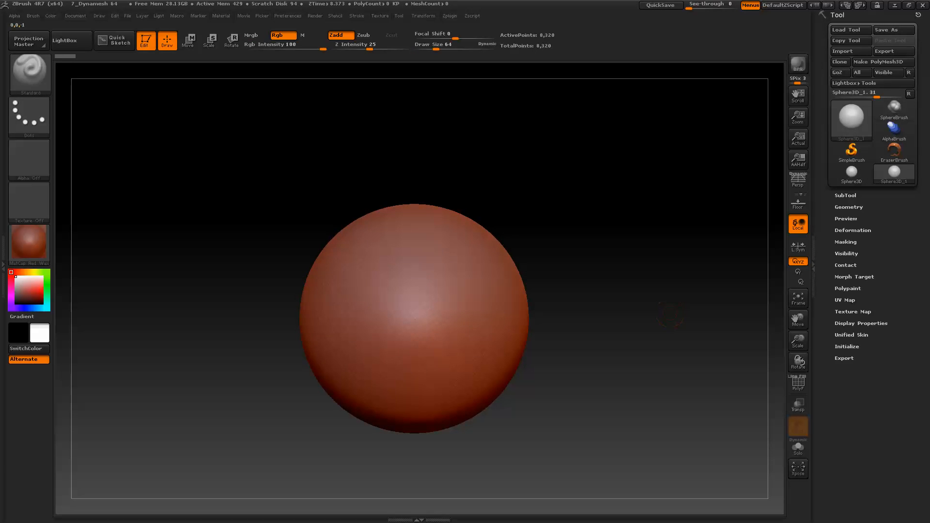
# Step: Enable customization of the interface in the Config preferences
pyautogui.click(288, 15)
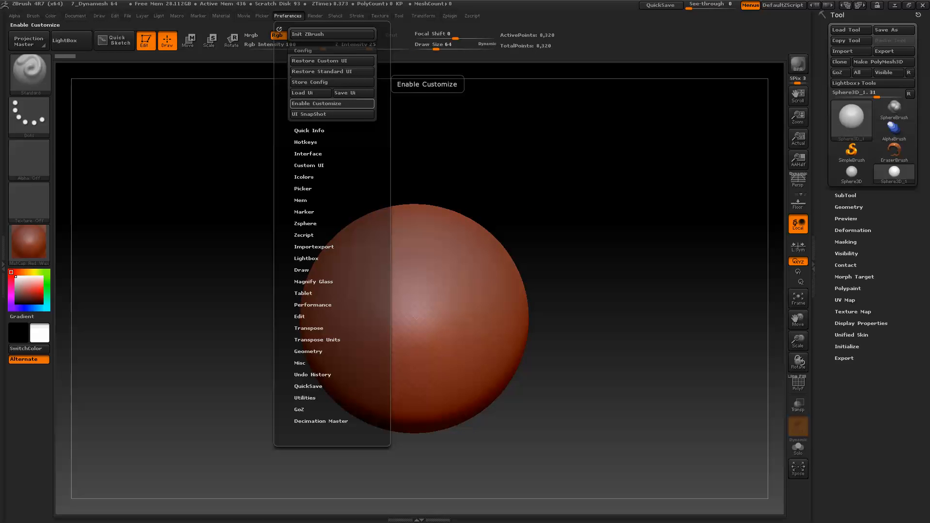
pyautogui.click(332, 104)
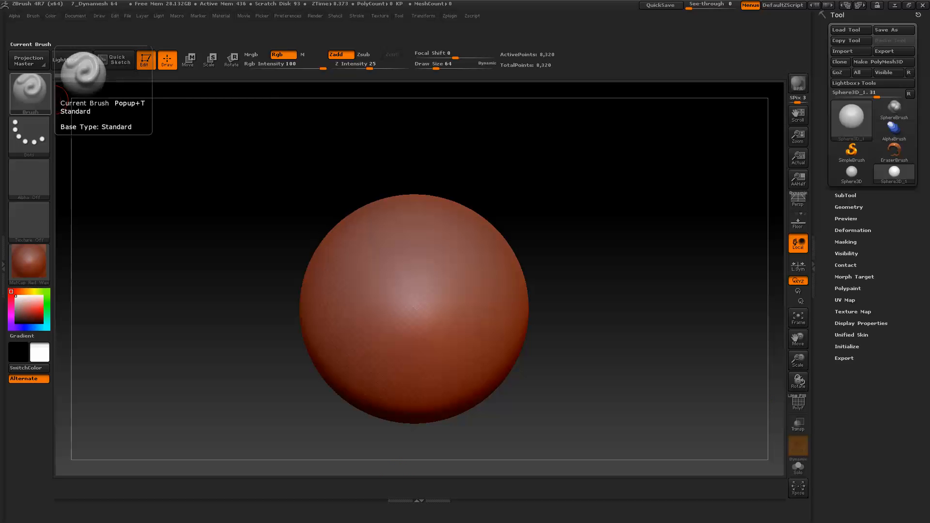
# Step: Activate the Blob and ClayBuildup brushes, then pick ClipCircle as the selection brush and skip its note until next restart
pyautogui.click(30, 91)
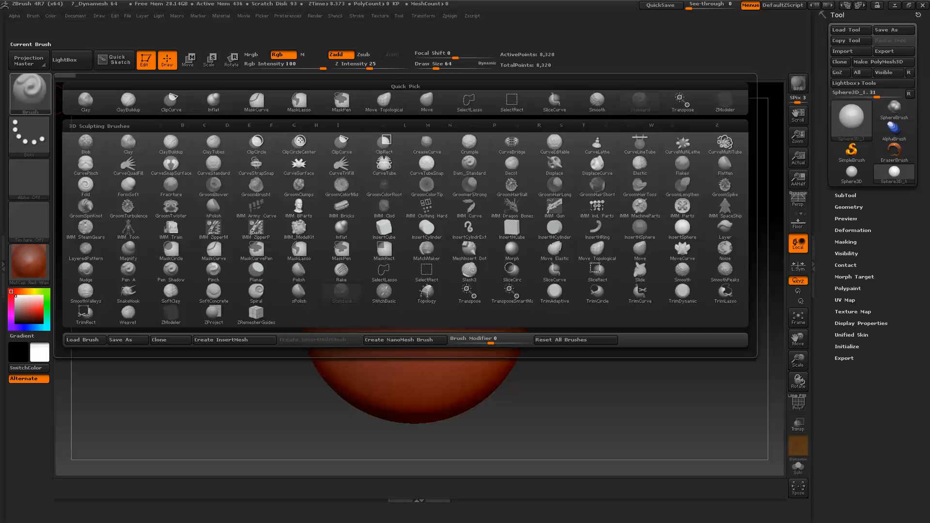
pyautogui.click(86, 142)
pyautogui.click(30, 91)
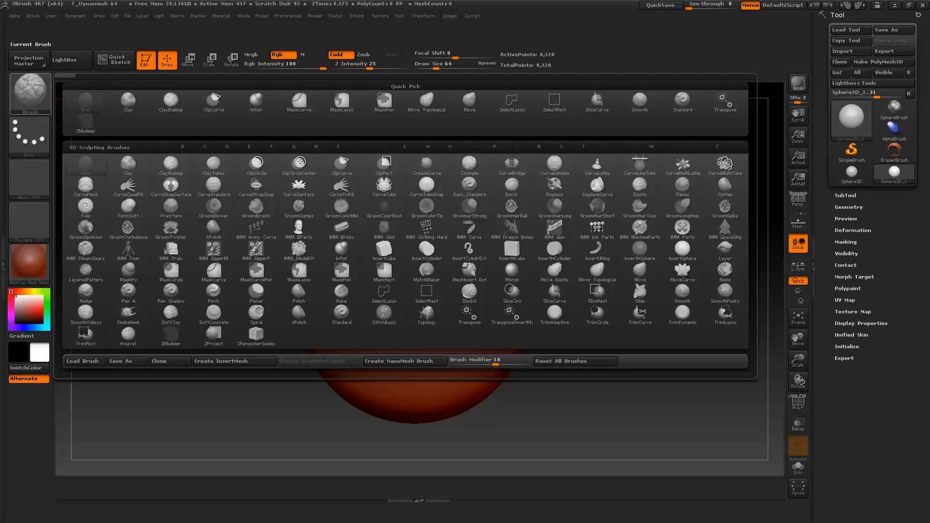
pyautogui.click(171, 161)
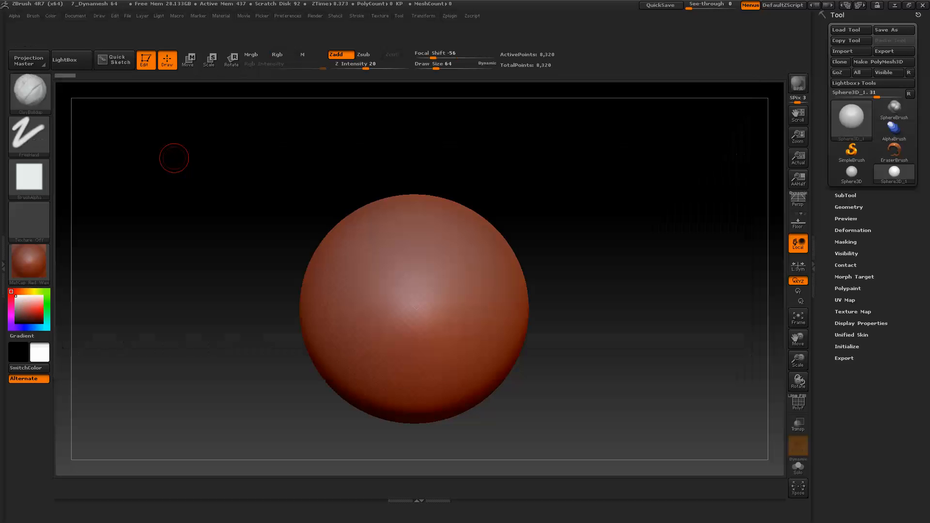
pyautogui.click(30, 91)
pyautogui.click(247, 165)
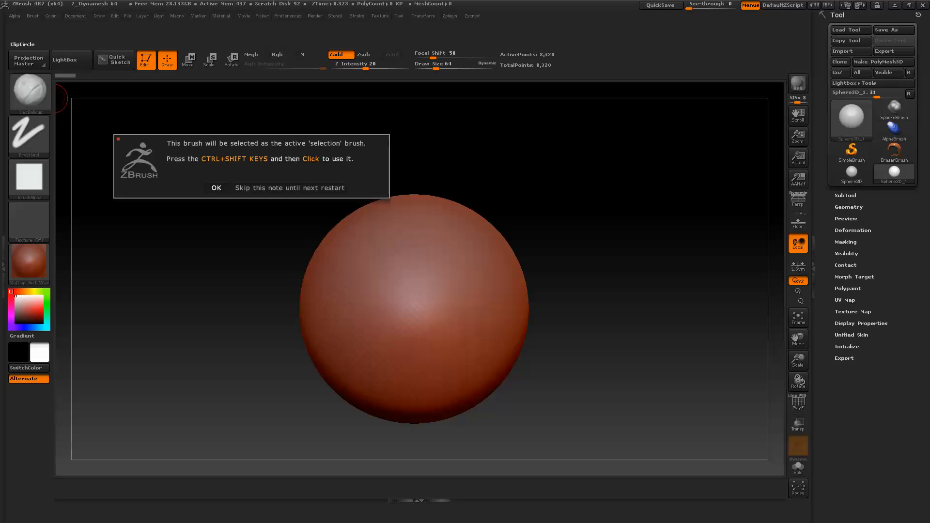
pyautogui.click(290, 188)
# Step: Activate the Move Topological, Move and Nudge brushes one after another
pyautogui.click(30, 91)
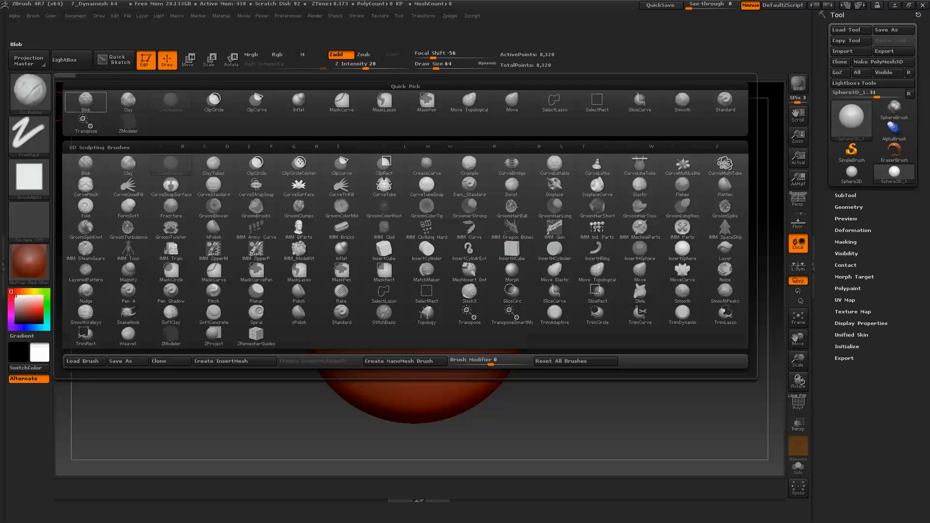
pyautogui.click(469, 102)
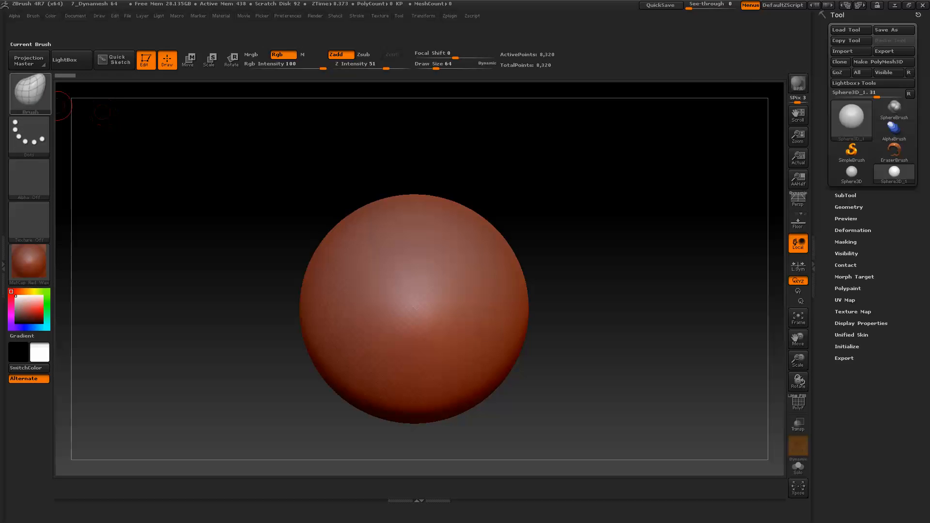
pyautogui.click(30, 91)
pyautogui.click(512, 102)
pyautogui.click(30, 91)
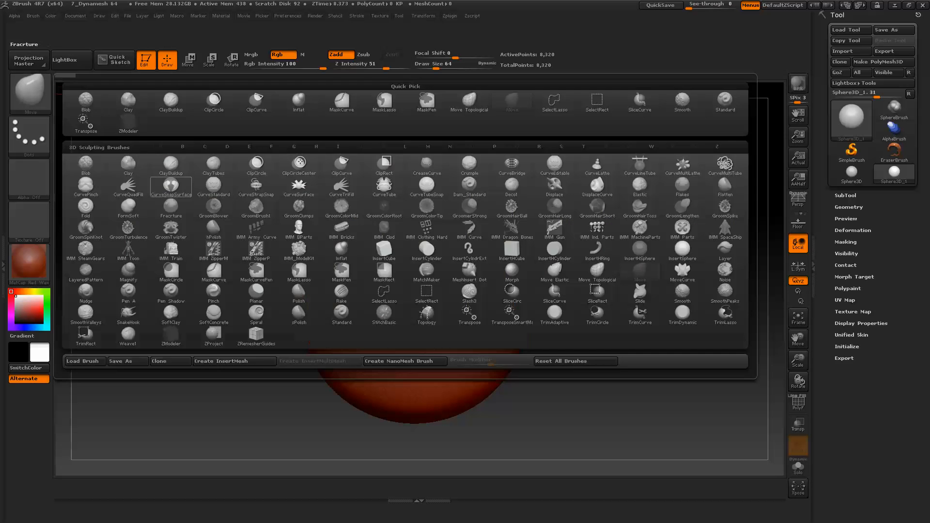
pyautogui.click(91, 185)
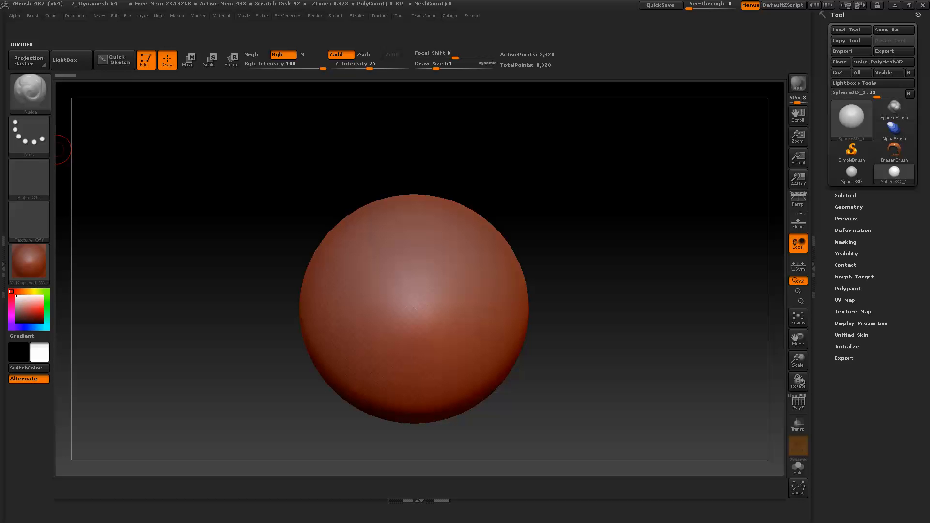
# Step: Expand the side tray and dock the Brush palette in it below the Material palette
pyautogui.click(4, 265)
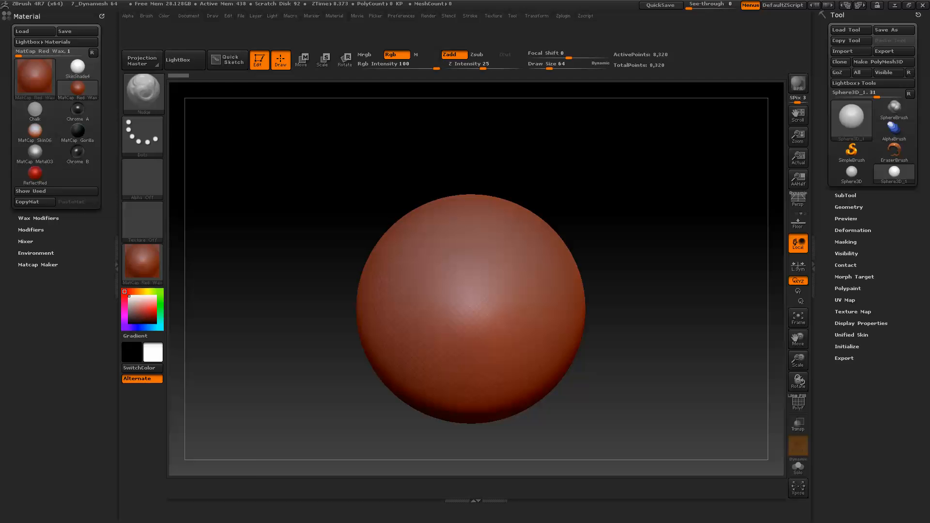
pyautogui.click(147, 16)
pyautogui.moveTo(145, 29); pyautogui.dragTo(58, 287)
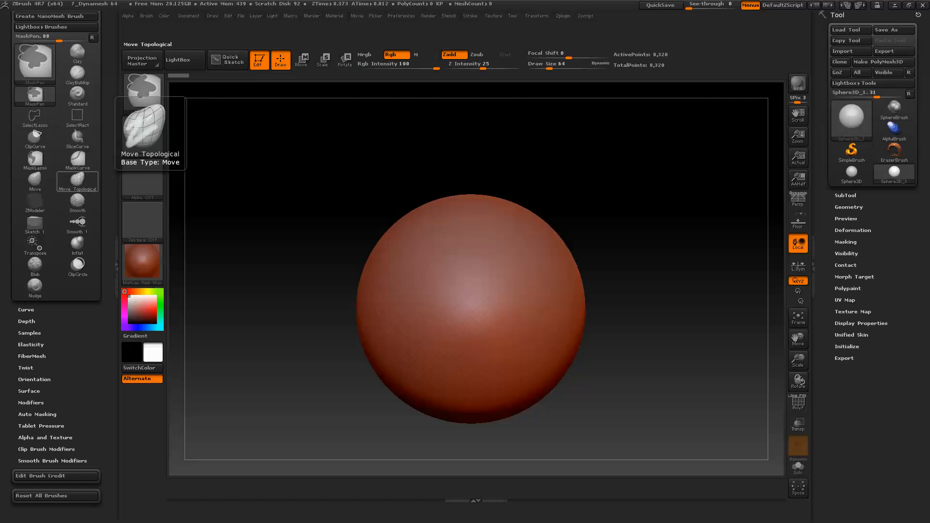
# Step: Place the Move Topological, MaskCurve, Move and Inflat brushes on the shelf in a column beneath Alternate
pyautogui.keyDown('ctrl'); pyautogui.keyDown('alt'); pyautogui.moveTo(77, 182); pyautogui.dragTo(145, 395); pyautogui.keyUp('alt'); pyautogui.keyUp('ctrl')
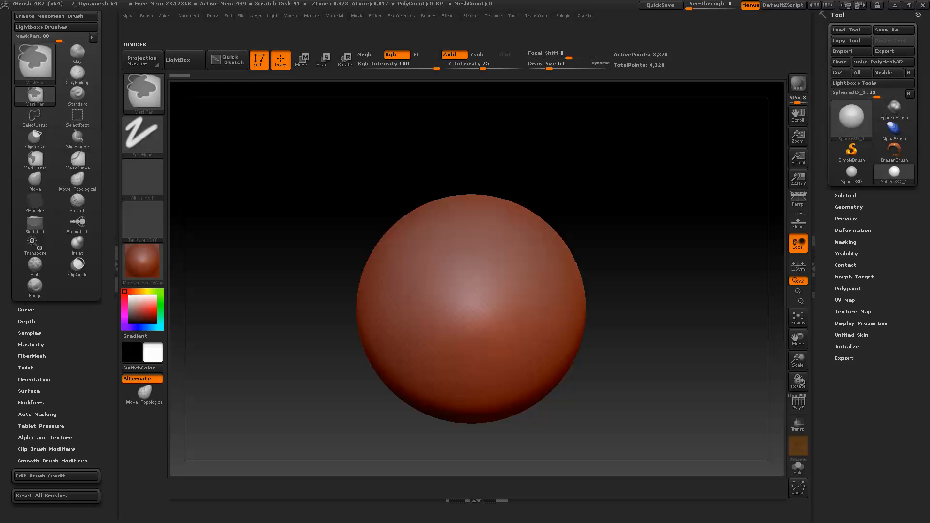
pyautogui.moveTo(77, 160)
pyautogui.keyDown('ctrl'); pyautogui.keyDown('alt'); pyautogui.mouseDown()
pyautogui.moveTo(116, 196)
pyautogui.moveTo(143, 414)
pyautogui.mouseUp(); pyautogui.keyUp('alt'); pyautogui.keyUp('ctrl')
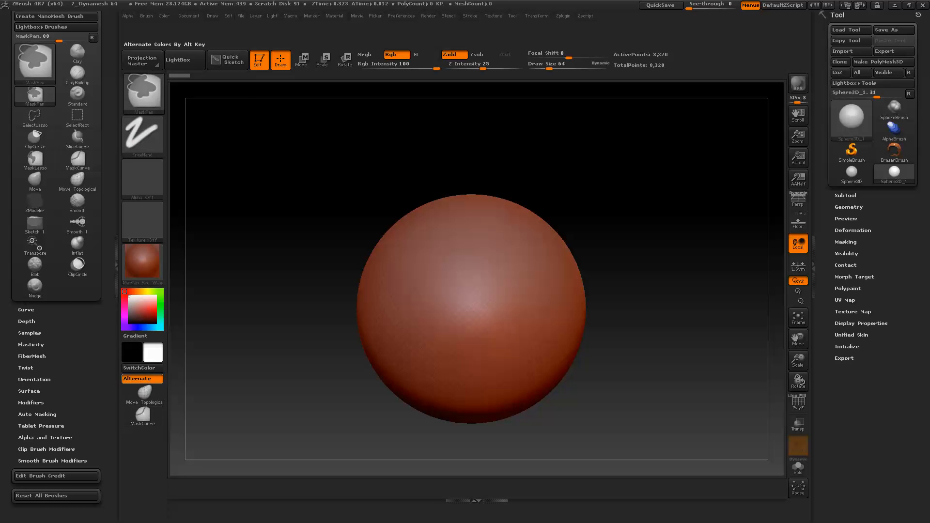
pyautogui.moveTo(35, 180)
pyautogui.keyDown('ctrl'); pyautogui.keyDown('alt'); pyautogui.mouseDown()
pyautogui.moveTo(84, 220)
pyautogui.moveTo(143, 436)
pyautogui.mouseUp(); pyautogui.keyUp('alt'); pyautogui.keyUp('ctrl')
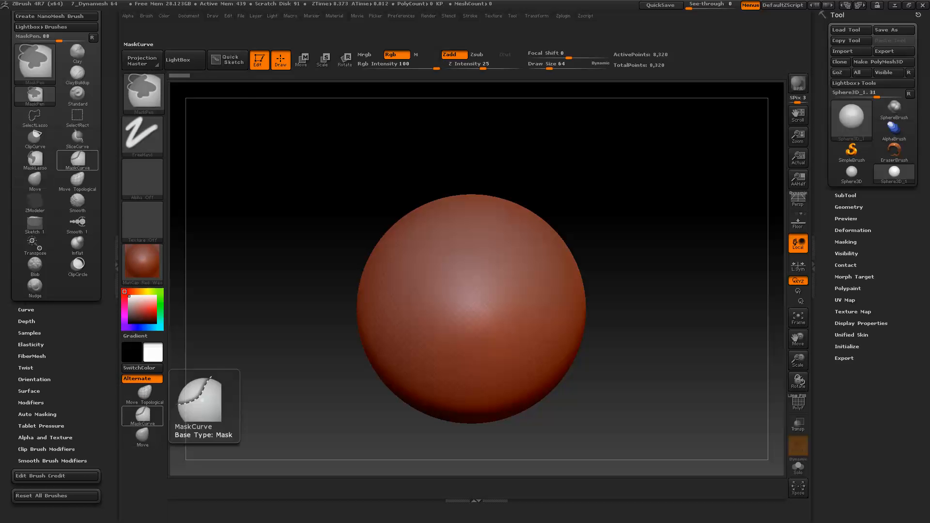
pyautogui.keyDown('ctrl'); pyautogui.keyDown('alt'); pyautogui.moveTo(78, 245); pyautogui.dragTo(143, 457); pyautogui.keyUp('alt'); pyautogui.keyUp('ctrl')
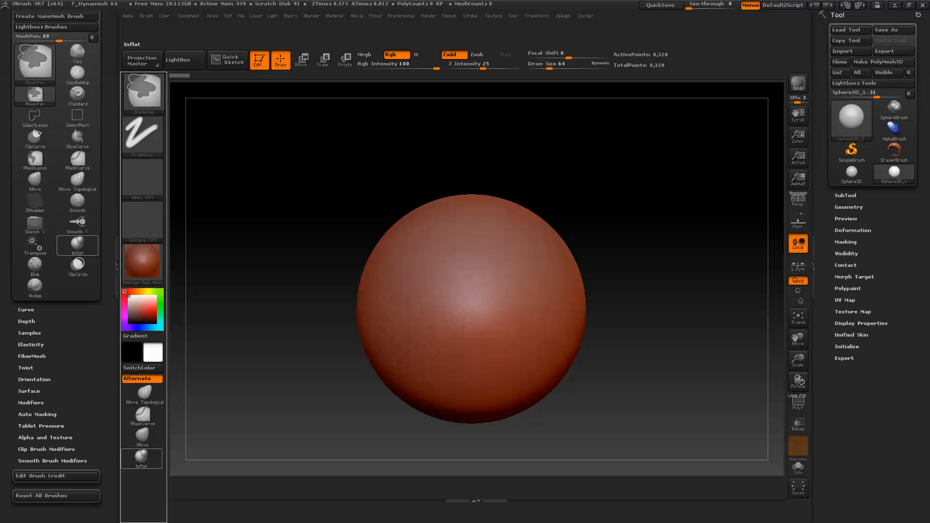
# Step: Select the Nudge brush, remove the Brush palette from the side tray and collapse the tray
pyautogui.click(34, 286)
pyautogui.moveTo(106, 218); pyautogui.dragTo(106, 405)
pyautogui.moveTo(101, 145); pyautogui.dragTo(386, 220)
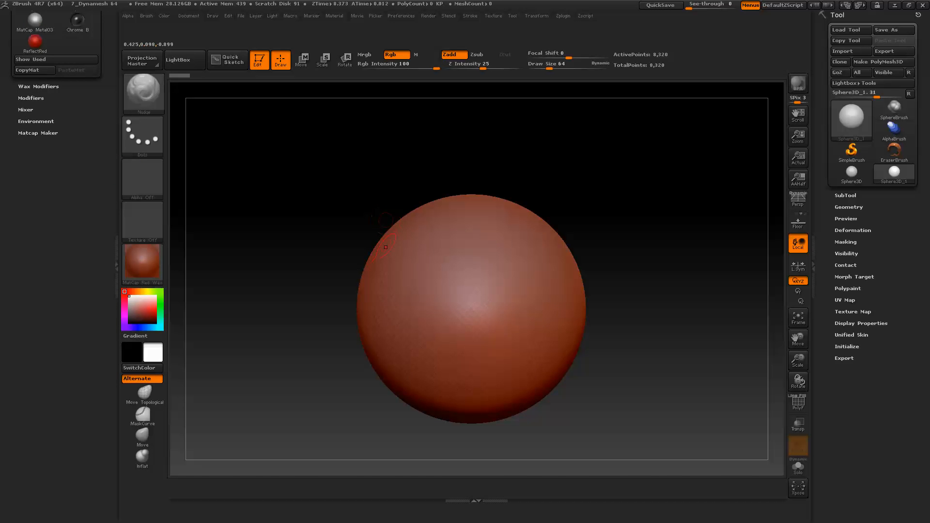
pyautogui.press('b')
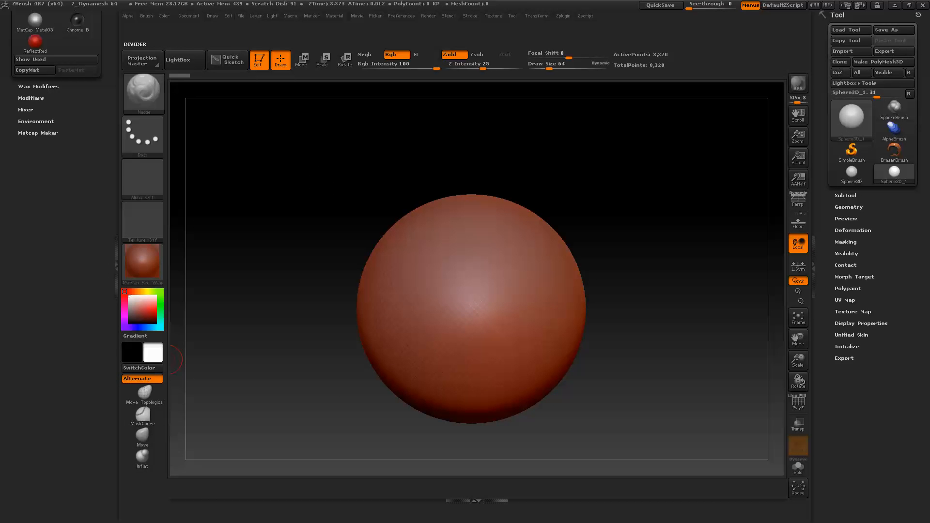
pyautogui.click(116, 259)
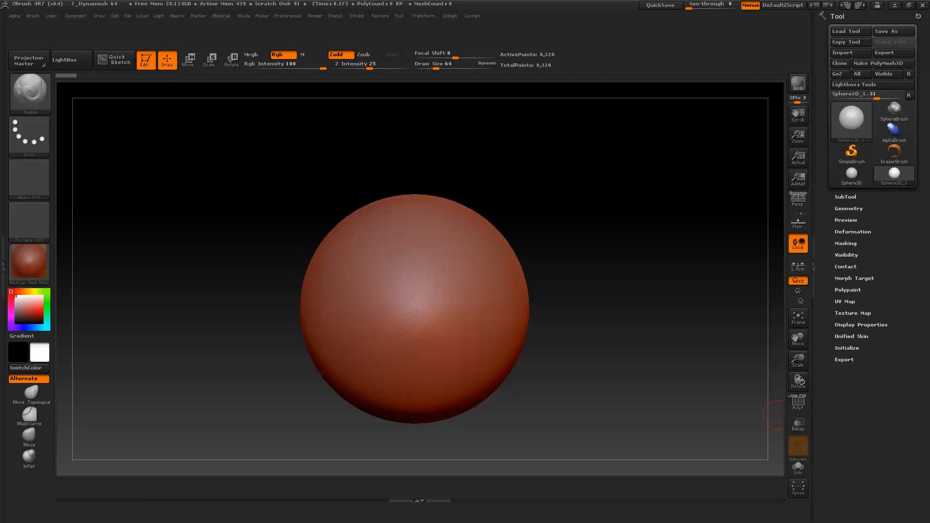
# Step: Convert the sphere to a PolyMesh3D so its full Geometry options are available
pyautogui.click(848, 209)
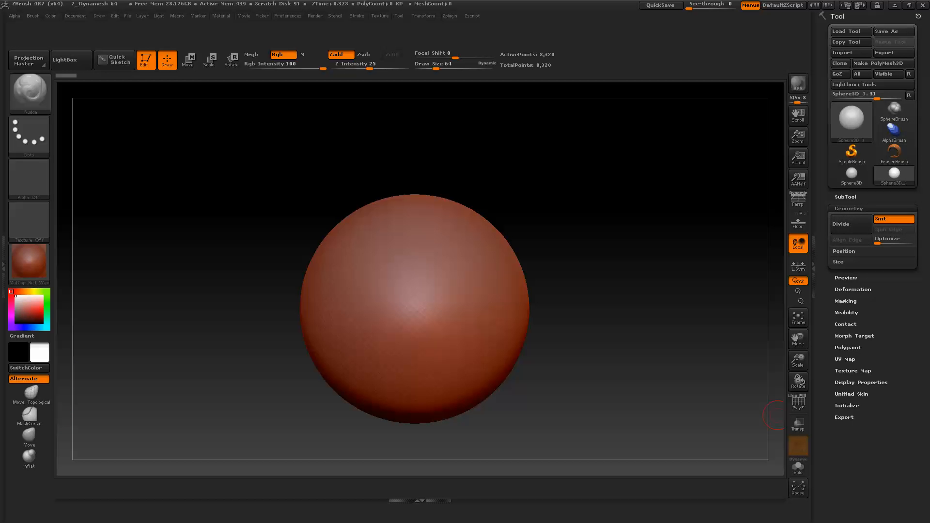
pyautogui.click(884, 63)
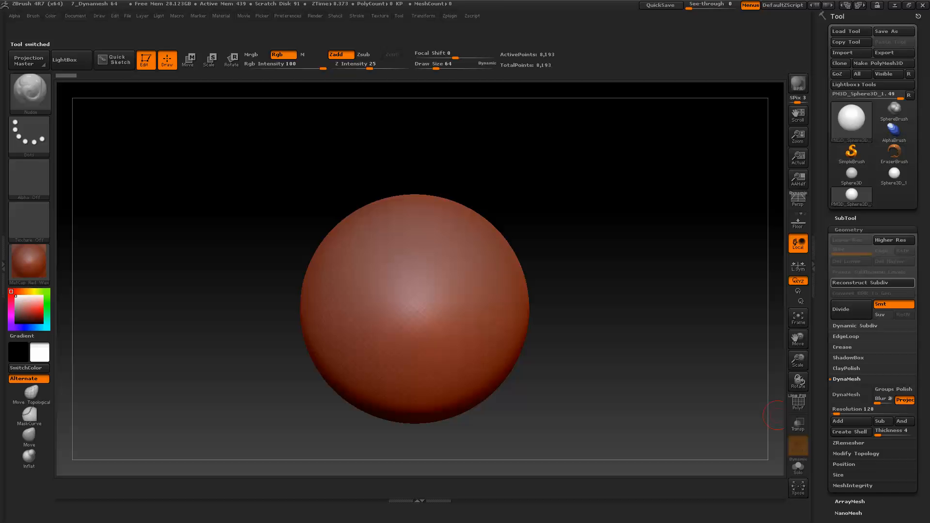
# Step: Place the EdgeLoop Thickness slider and the Regroup Panels button on the shelf below the canvas
pyautogui.click(846, 336)
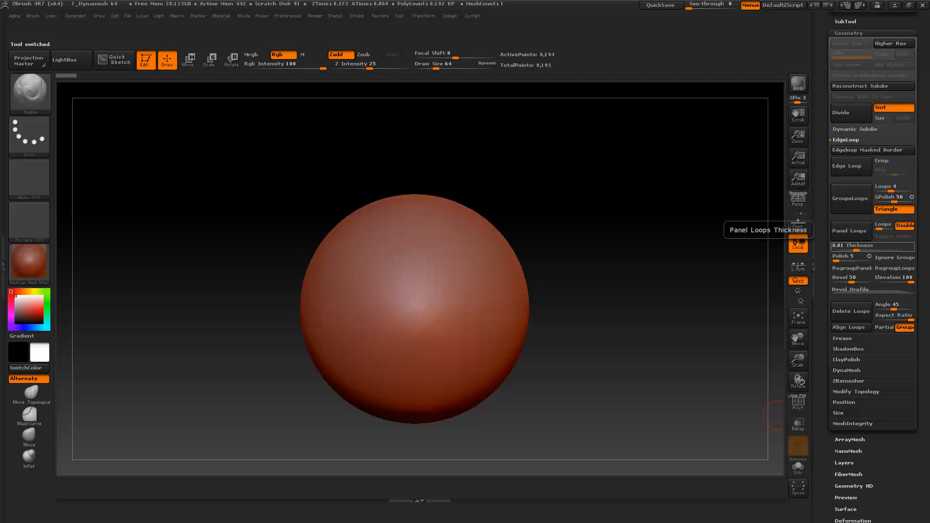
pyautogui.moveTo(872, 247)
pyautogui.keyDown('ctrl'); pyautogui.keyDown('alt'); pyautogui.mouseDown()
pyautogui.moveTo(469, 421)
pyautogui.moveTo(77, 490)
pyautogui.mouseUp(); pyautogui.keyUp('alt'); pyautogui.keyUp('ctrl')
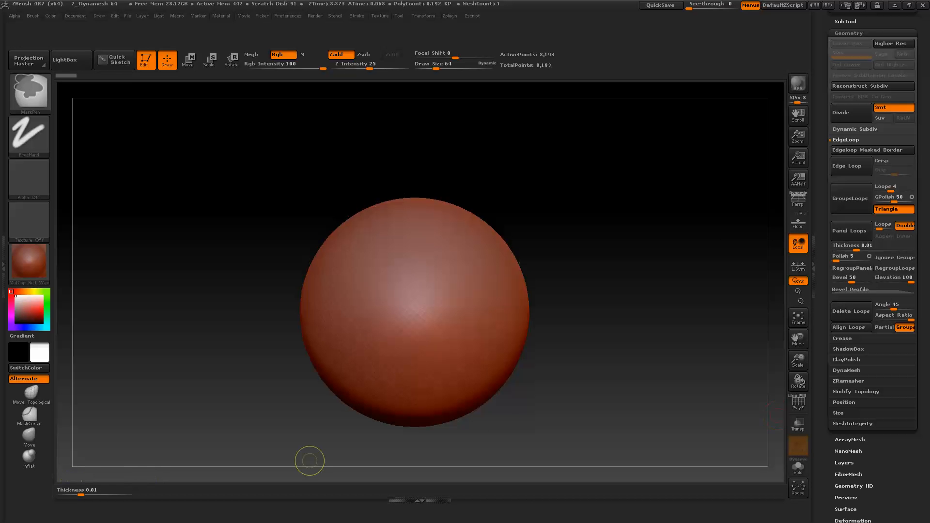
pyautogui.moveTo(852, 268)
pyautogui.keyDown('ctrl'); pyautogui.keyDown('alt'); pyautogui.mouseDown()
pyautogui.moveTo(738, 323)
pyautogui.moveTo(306, 432)
pyautogui.moveTo(163, 491)
pyautogui.moveTo(172, 479)
pyautogui.mouseUp(); pyautogui.keyUp('alt'); pyautogui.keyUp('ctrl')
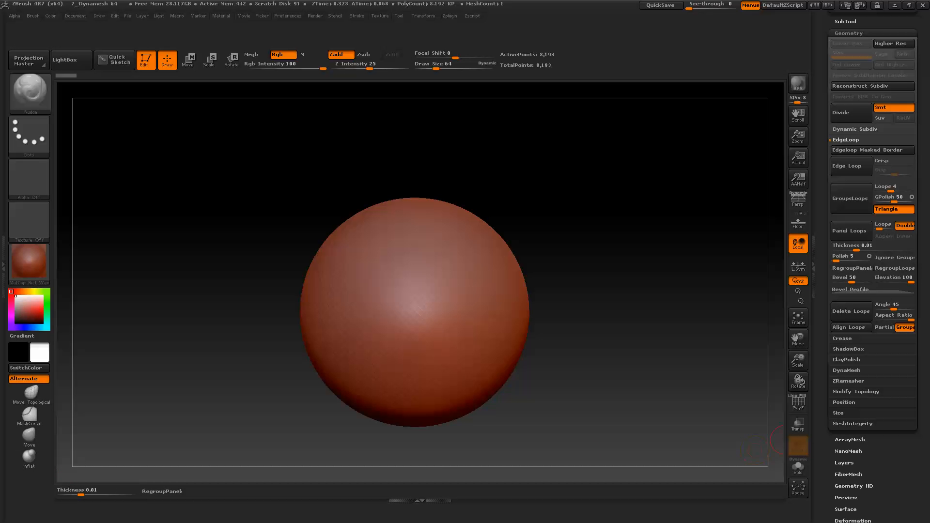
# Step: Remove Regroup Panels and the Thickness slider from the shelf below the canvas, and Inflat from the brush column
pyautogui.press('ctrl')
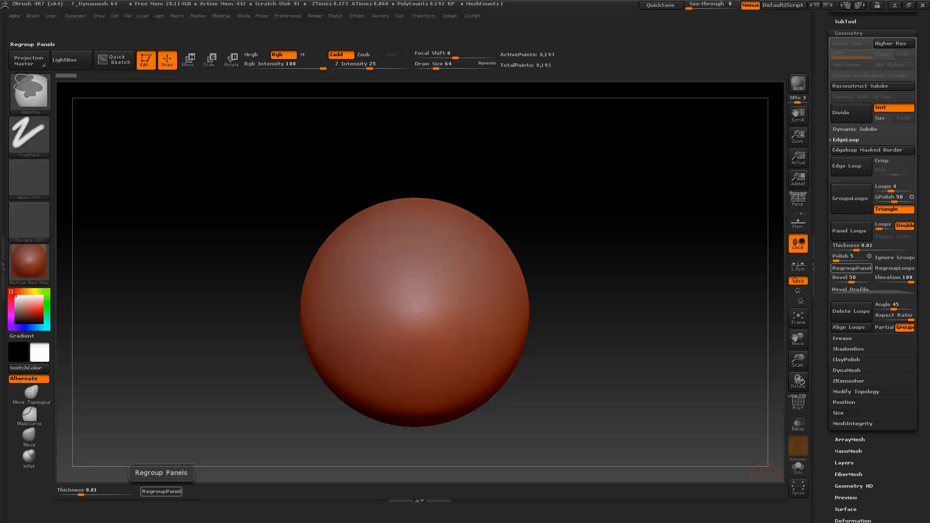
pyautogui.keyDown('ctrl'); pyautogui.keyDown('alt'); pyautogui.moveTo(161, 492); pyautogui.dragTo(197, 437); pyautogui.keyUp('alt'); pyautogui.keyUp('ctrl')
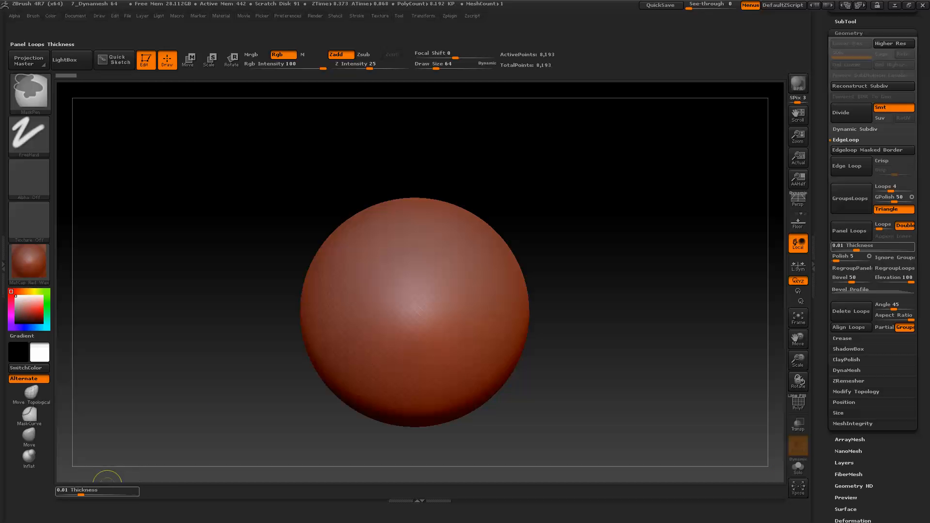
pyautogui.keyDown('ctrl'); pyautogui.keyDown('alt'); pyautogui.moveTo(98, 490); pyautogui.dragTo(152, 404); pyautogui.keyUp('alt'); pyautogui.keyUp('ctrl')
pyautogui.keyDown('ctrl'); pyautogui.keyDown('alt'); pyautogui.moveTo(29, 458); pyautogui.dragTo(154, 350); pyautogui.keyUp('alt'); pyautogui.keyUp('ctrl')
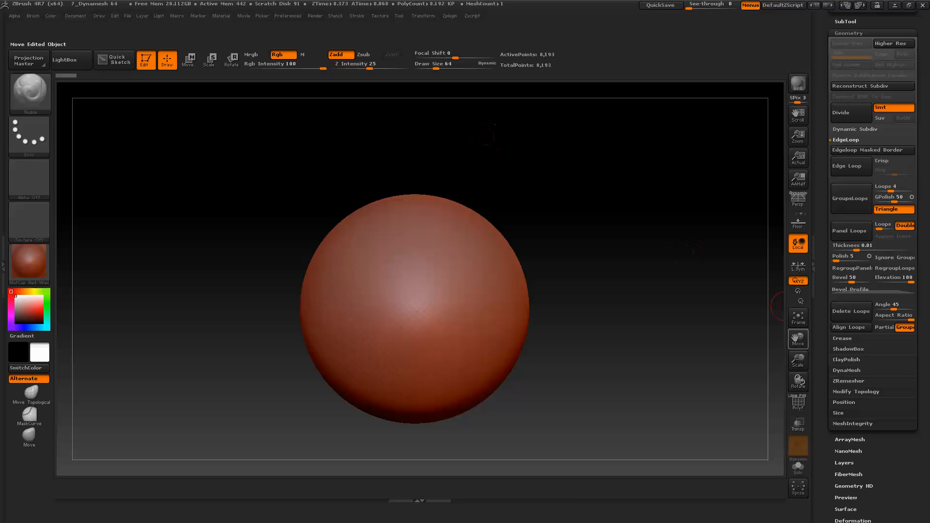
# Step: Move LightBox to the opposite end of the top shelf and remove Projection Master from that shelf
pyautogui.press('ctrl')
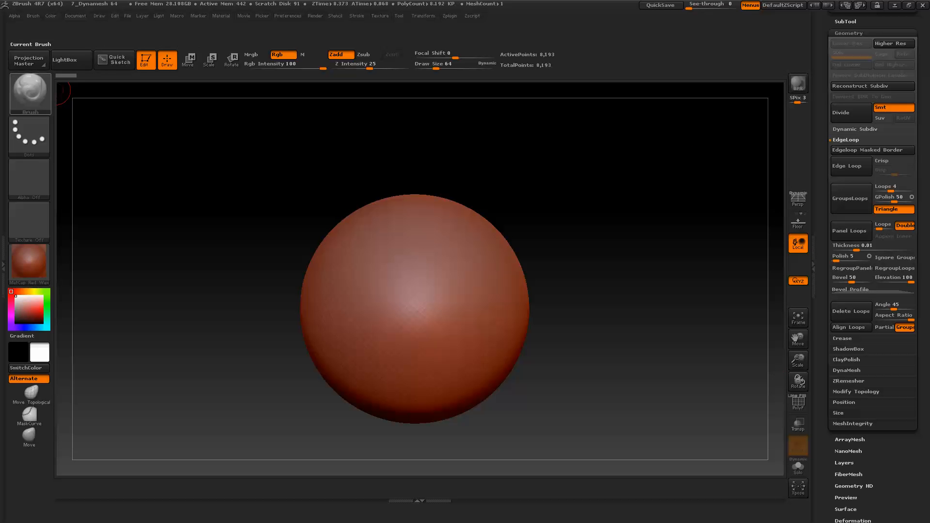
pyautogui.keyDown('ctrl'); pyautogui.moveTo(316, 87); pyautogui.dragTo(789, 61); pyautogui.keyUp('ctrl')
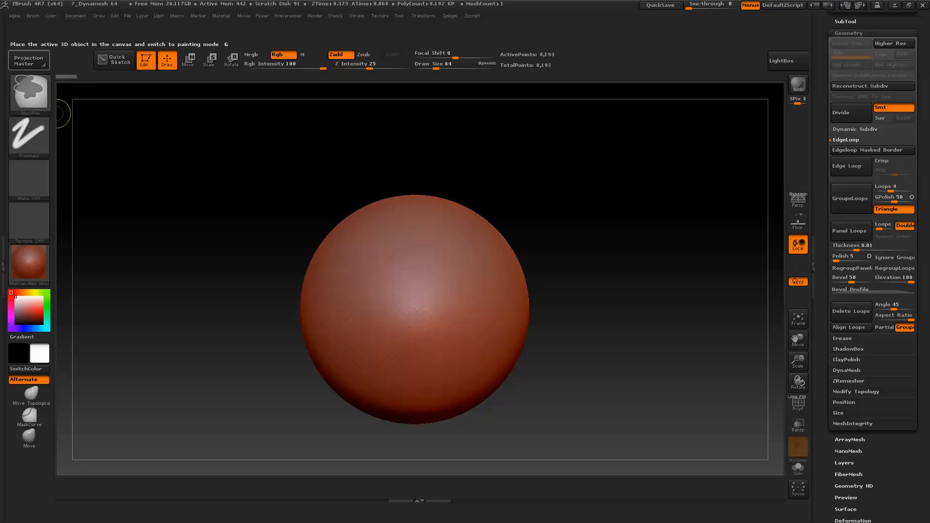
pyautogui.keyDown('ctrl'); pyautogui.keyDown('alt'); pyautogui.moveTo(29, 60); pyautogui.dragTo(139, 168); pyautogui.keyUp('alt'); pyautogui.keyUp('ctrl')
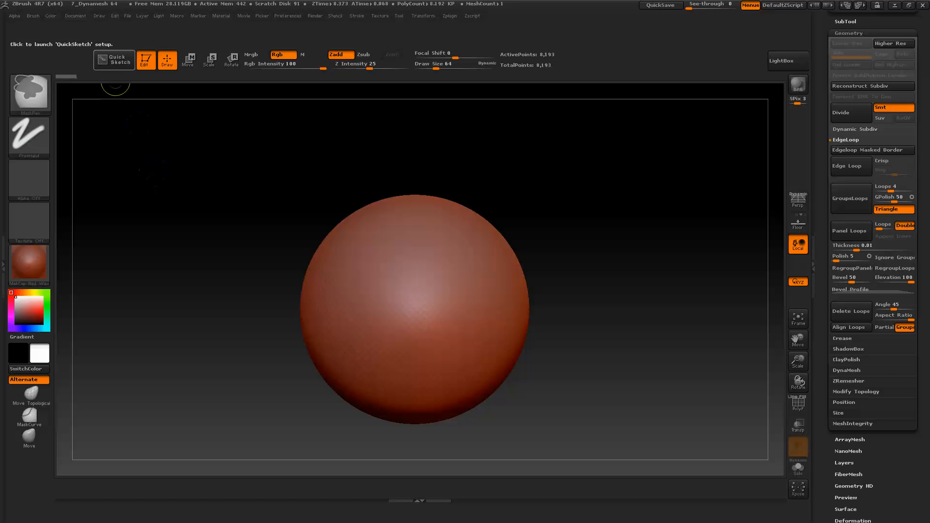
# Step: Remove the QuickSketch button from the top shelf
pyautogui.keyDown('ctrl'); pyautogui.keyDown('alt'); pyautogui.moveTo(114, 59); pyautogui.dragTo(203, 269); pyautogui.keyUp('alt'); pyautogui.keyUp('ctrl')
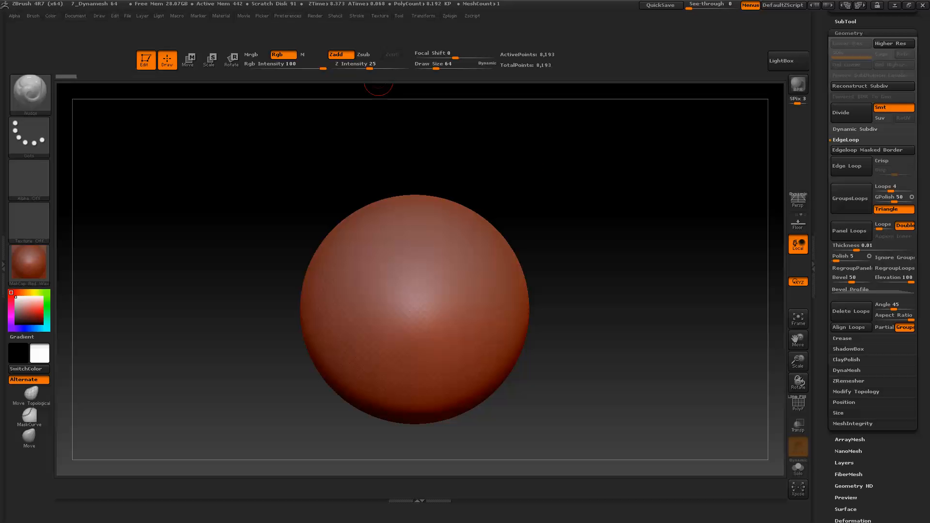
# Step: Create a new custom menu titled ZZZ
pyautogui.click(288, 16)
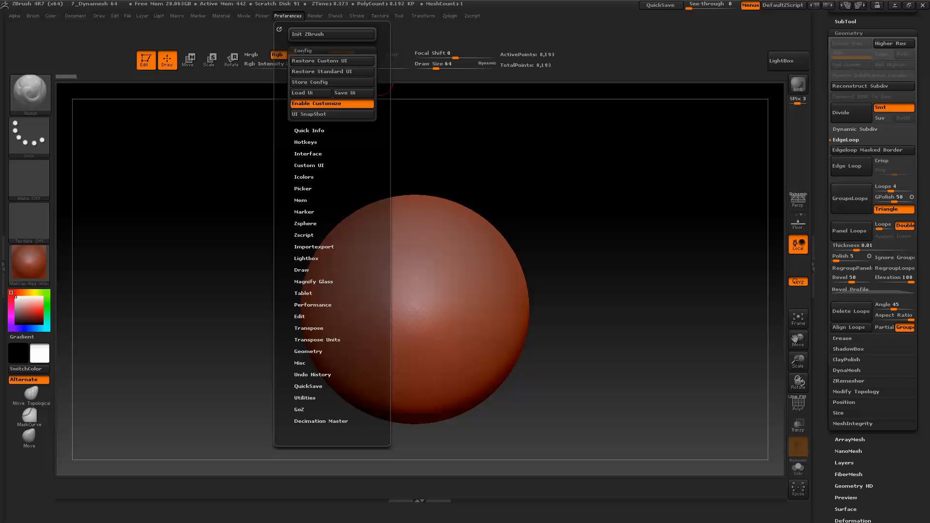
pyautogui.click(309, 165)
pyautogui.click(332, 106)
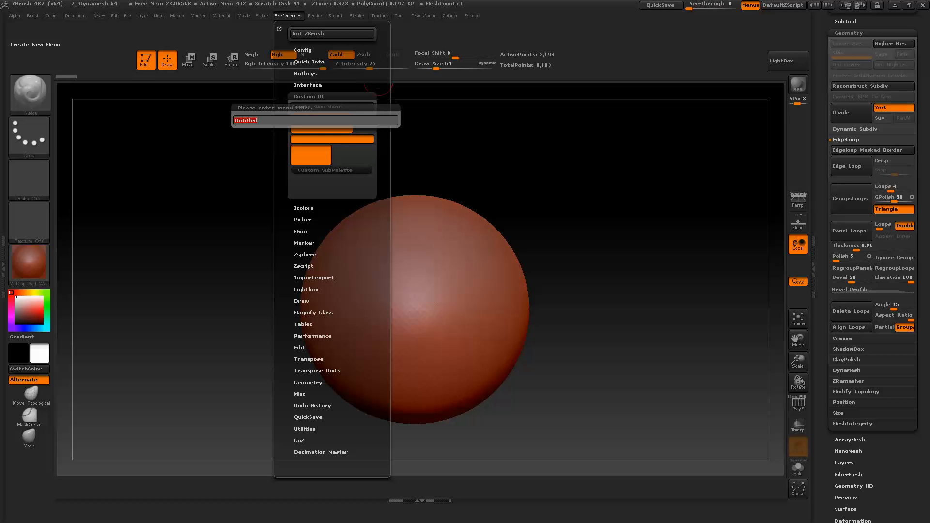
pyautogui.write('Z')
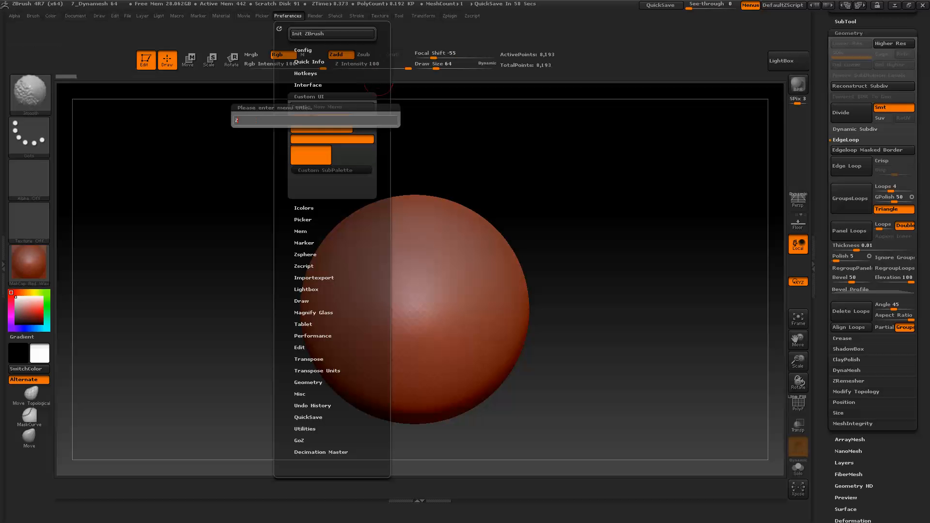
pyautogui.write('ZZ')
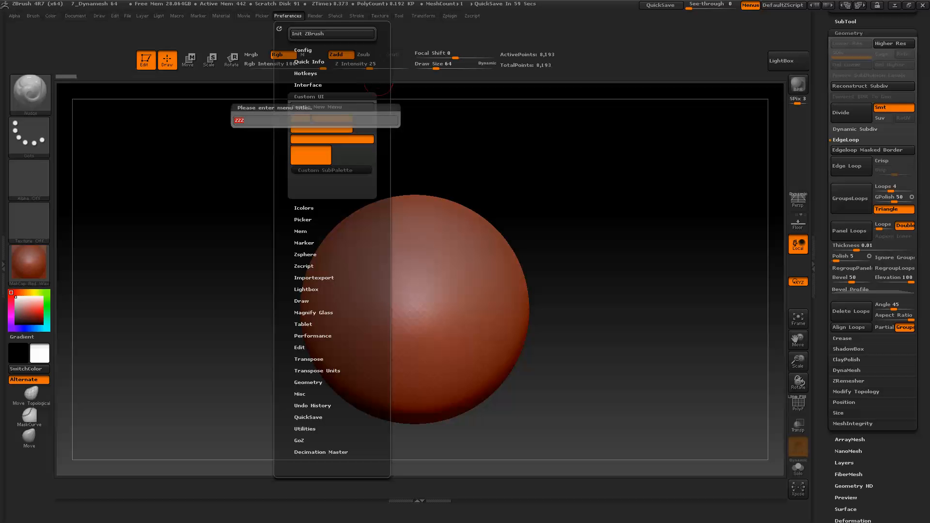
pyautogui.press('Return')
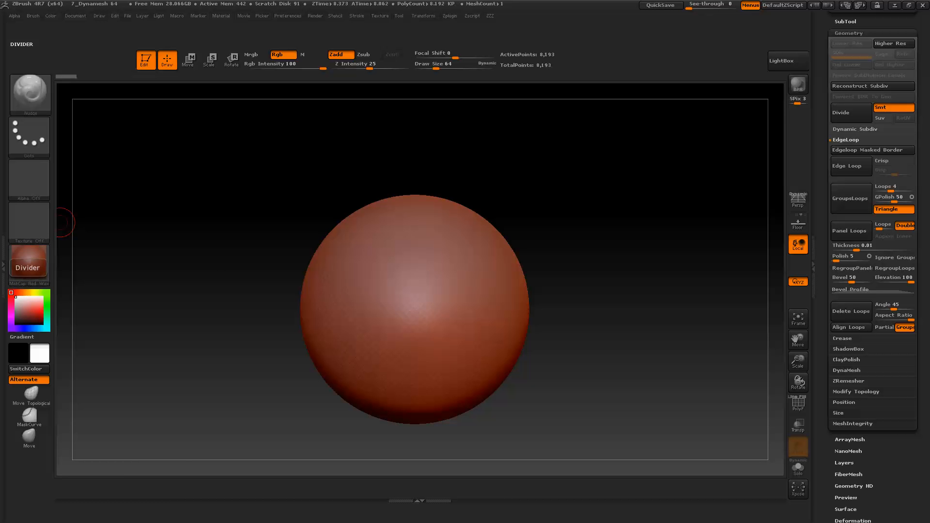
# Step: Open the left tray and dock the empty ZZZ menu in it beneath the material palette
pyautogui.click(3, 248)
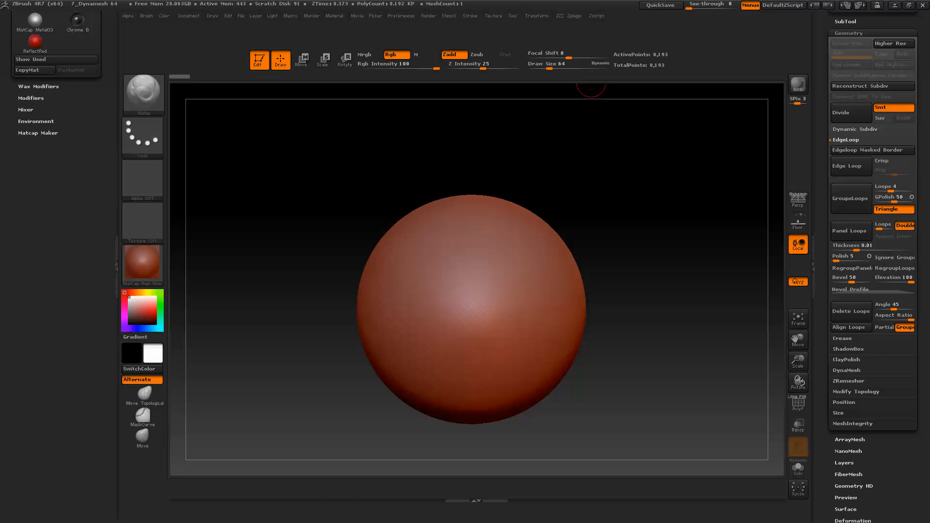
pyautogui.click(559, 16)
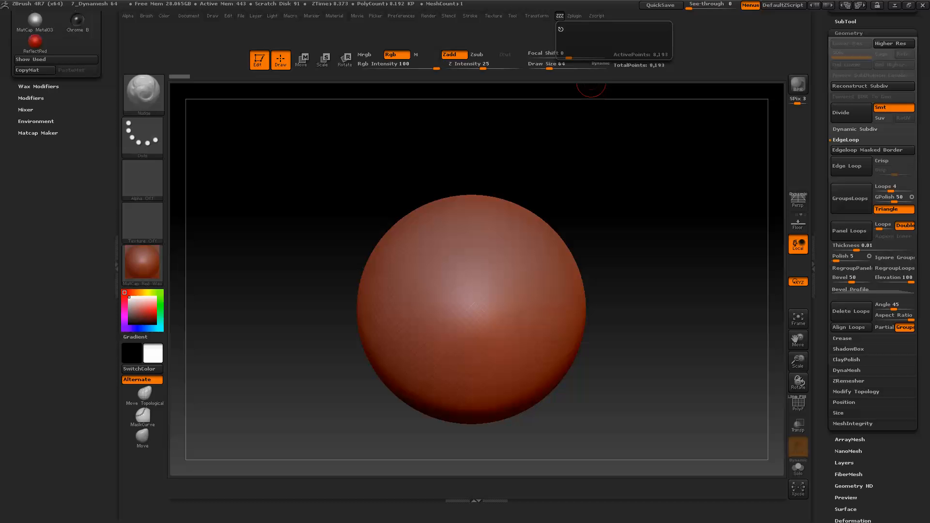
pyautogui.moveTo(561, 29); pyautogui.dragTo(92, 218)
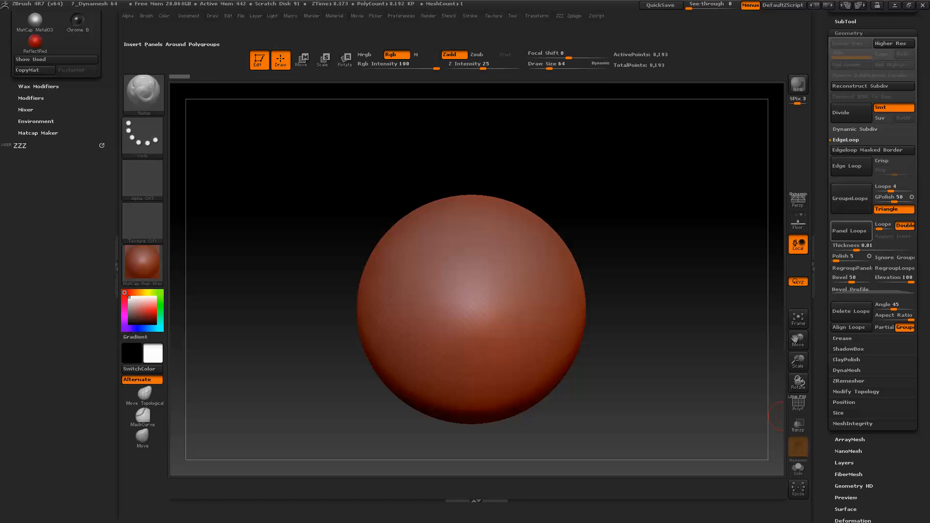
# Step: Add Panel Loops, its Loops slider and Ignore Groups to the ZZZ menu, and close the tray
pyautogui.press('ctrl')
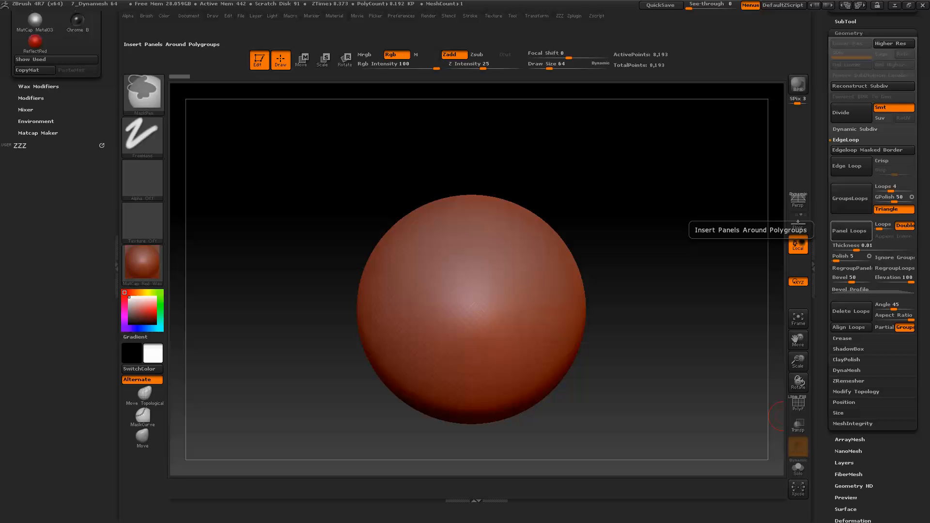
pyautogui.moveTo(852, 230)
pyautogui.keyDown('ctrl'); pyautogui.keyDown('alt'); pyautogui.mouseDown()
pyautogui.moveTo(395, 297)
pyautogui.moveTo(43, 151)
pyautogui.mouseUp(); pyautogui.keyUp('alt'); pyautogui.keyUp('ctrl')
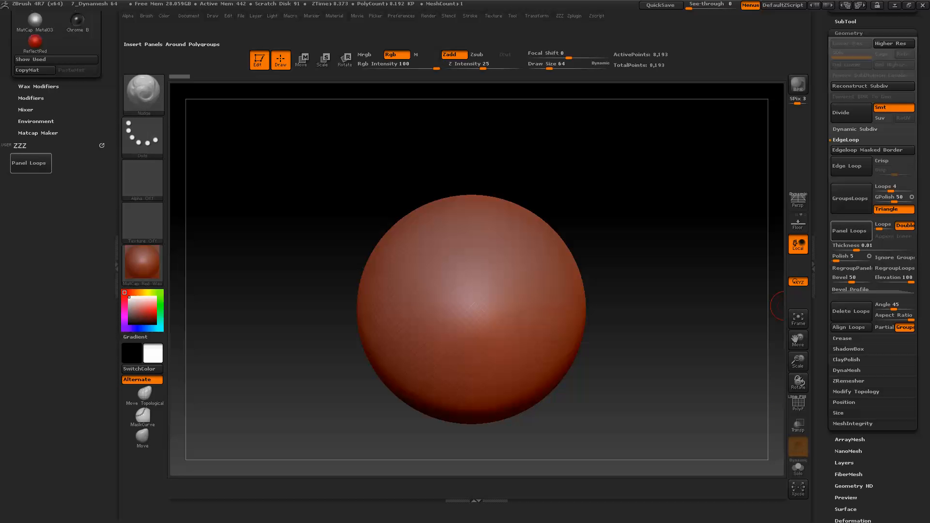
pyautogui.keyDown('ctrl'); pyautogui.keyDown('alt'); pyautogui.moveTo(882, 224); pyautogui.dragTo(62, 159); pyautogui.keyUp('alt'); pyautogui.keyUp('ctrl')
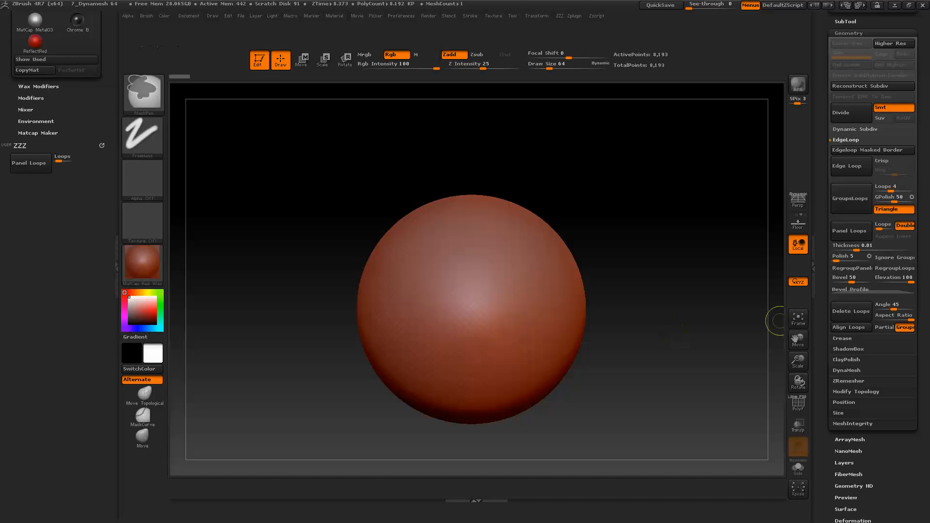
pyautogui.keyDown('ctrl'); pyautogui.keyDown('alt'); pyautogui.moveTo(895, 257); pyautogui.dragTo(74, 168); pyautogui.keyUp('alt'); pyautogui.keyUp('ctrl')
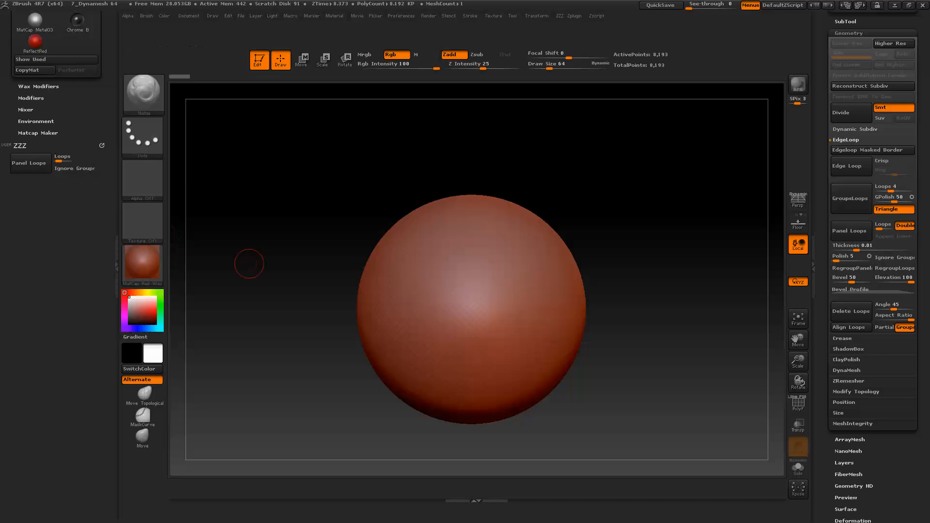
pyautogui.click(116, 252)
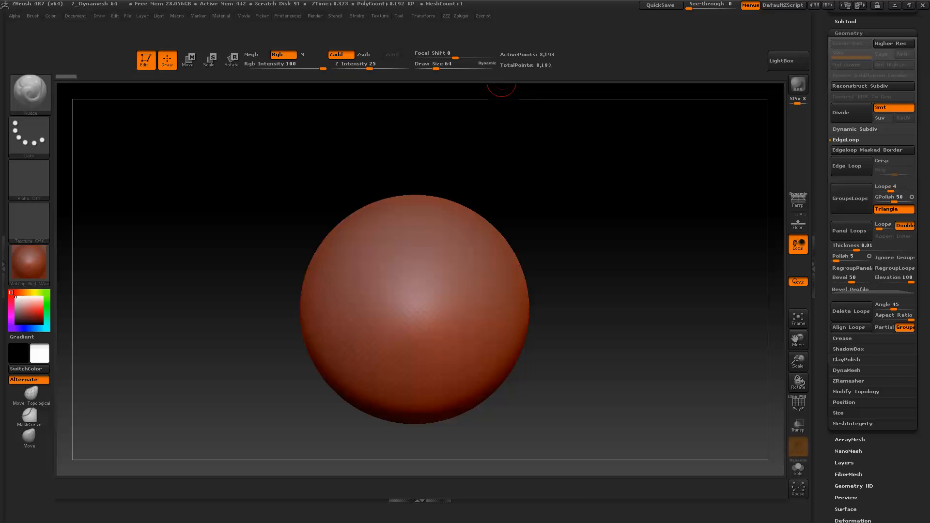
# Step: Turn off Enable Customize to lock the interface layout
pyautogui.click(288, 15)
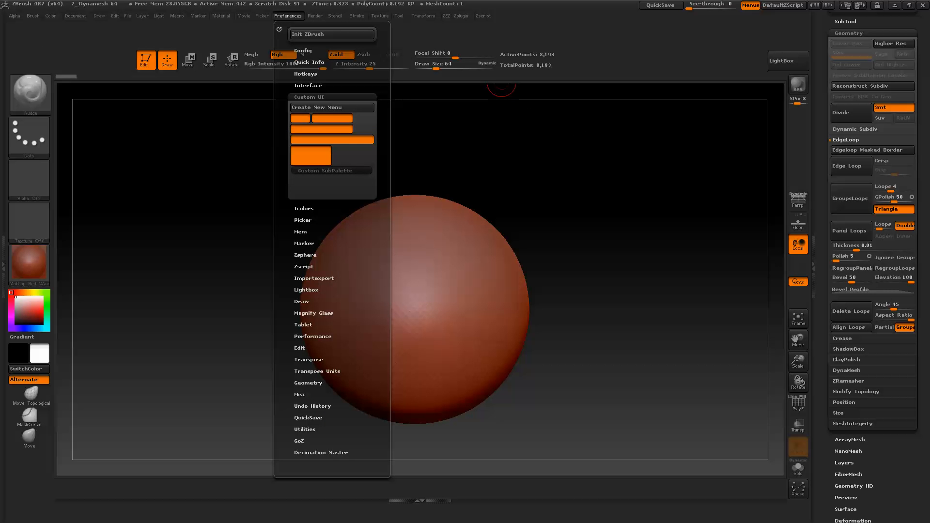
pyautogui.click(303, 50)
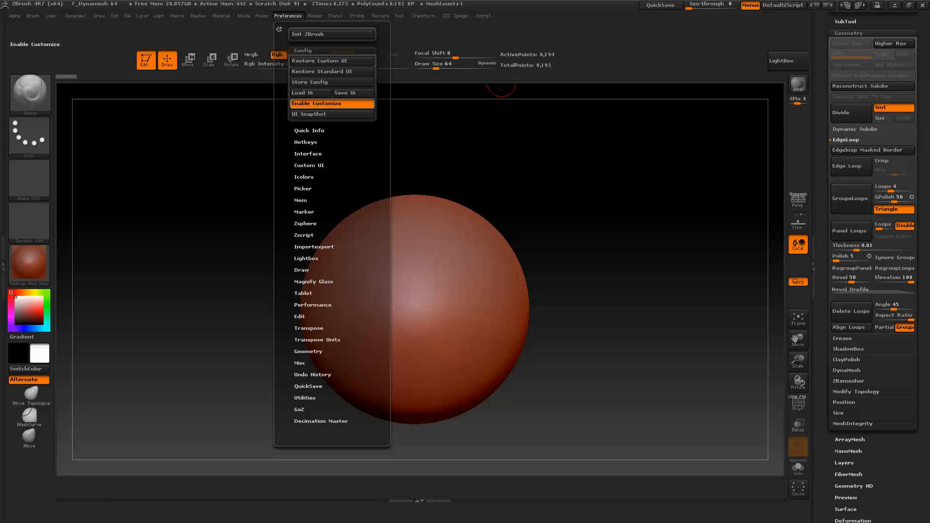
pyautogui.click(332, 103)
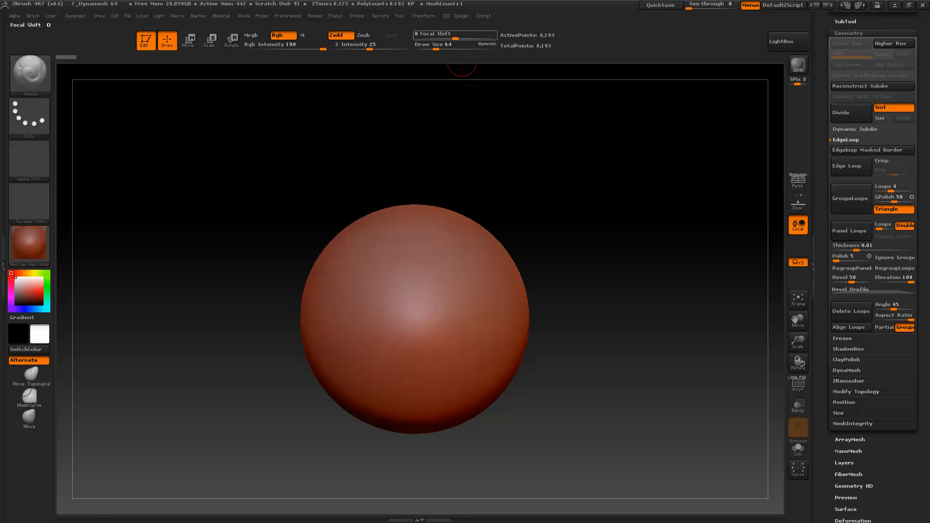
pyautogui.press('ctrl')
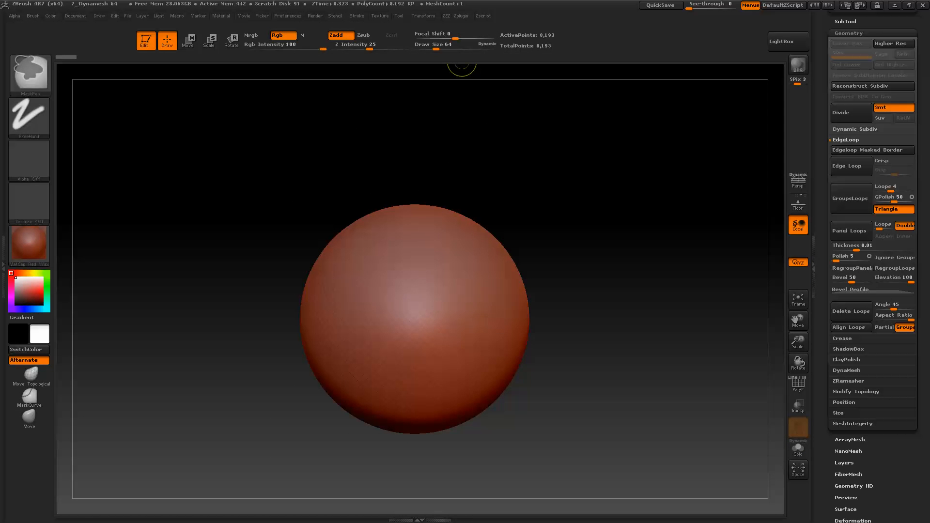
pyautogui.keyDown('ctrl'); pyautogui.keyDown('alt'); pyautogui.click(454, 35); pyautogui.keyUp('alt'); pyautogui.keyUp('ctrl')
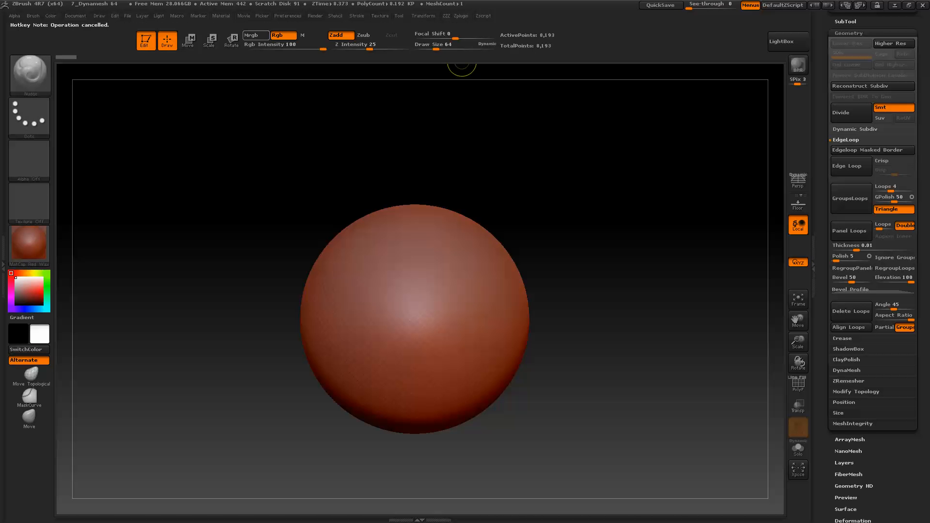
pyautogui.press('ctrl')
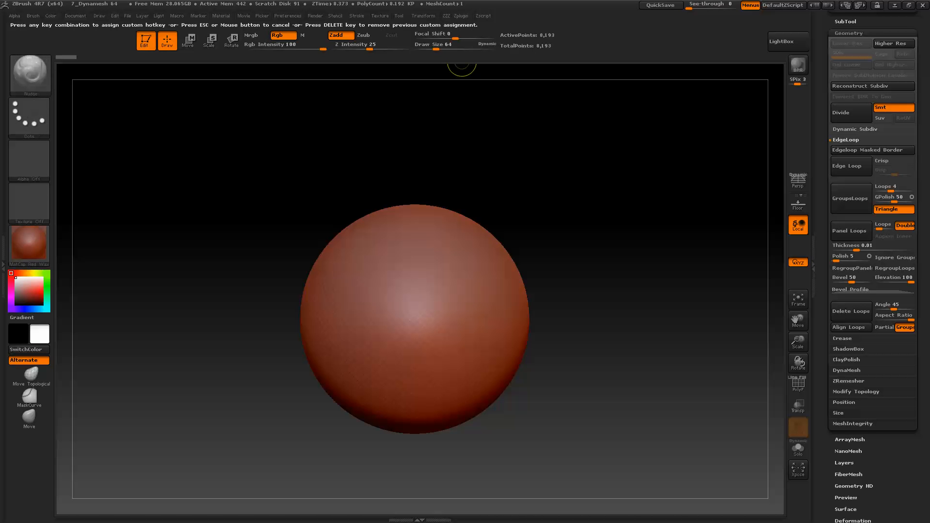
pyautogui.press('Escape')
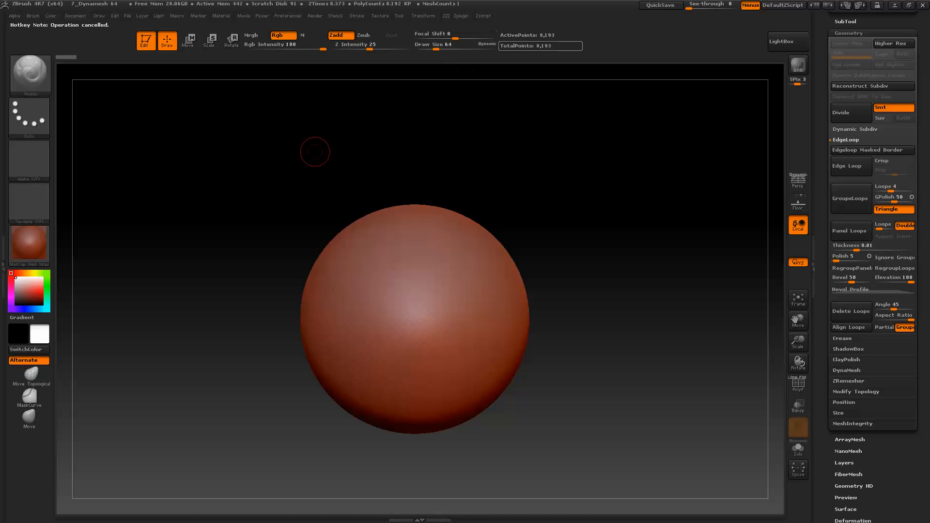
# Step: Assign the O hotkey to the ZZZ menu and use it to call the menu up over the sphere
pyautogui.press('ctrl')
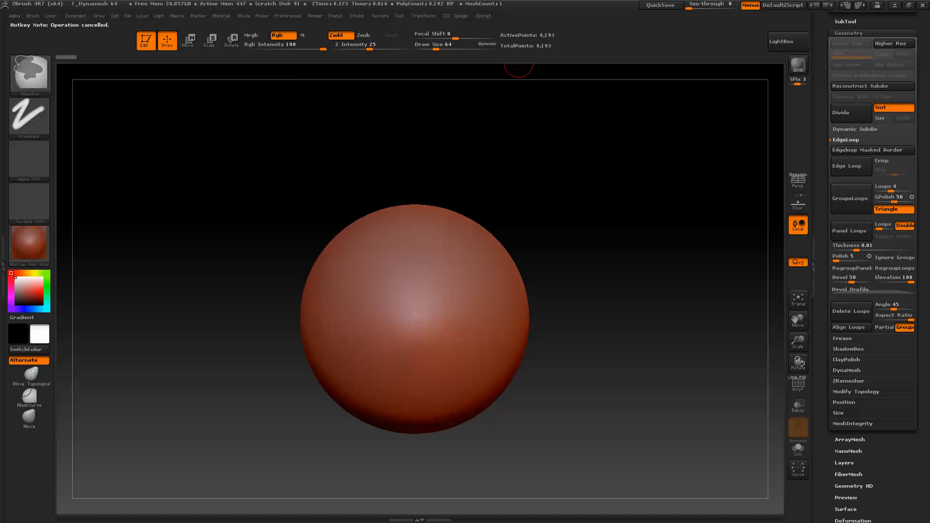
pyautogui.keyDown('ctrl'); pyautogui.keyDown('alt'); pyautogui.click(454, 35); pyautogui.keyUp('alt'); pyautogui.keyUp('ctrl')
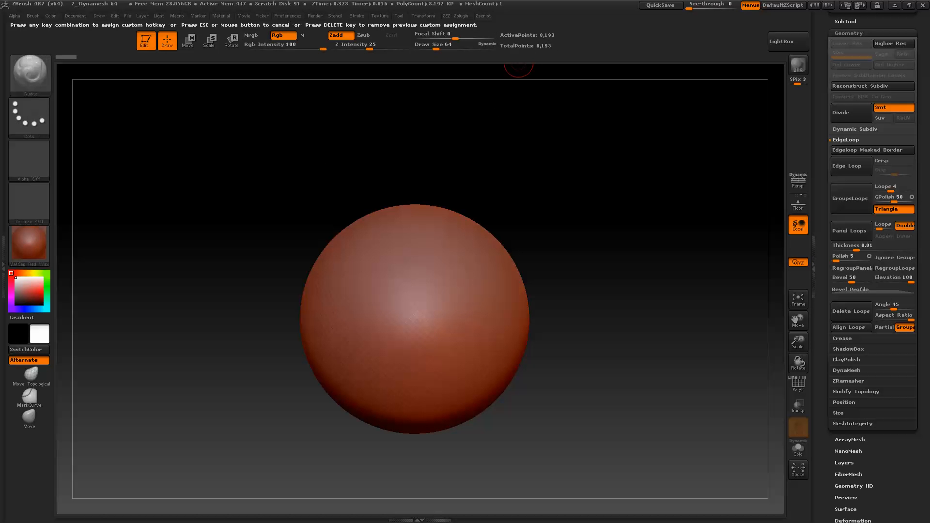
pyautogui.press('o')
pyautogui.click(512, 294)
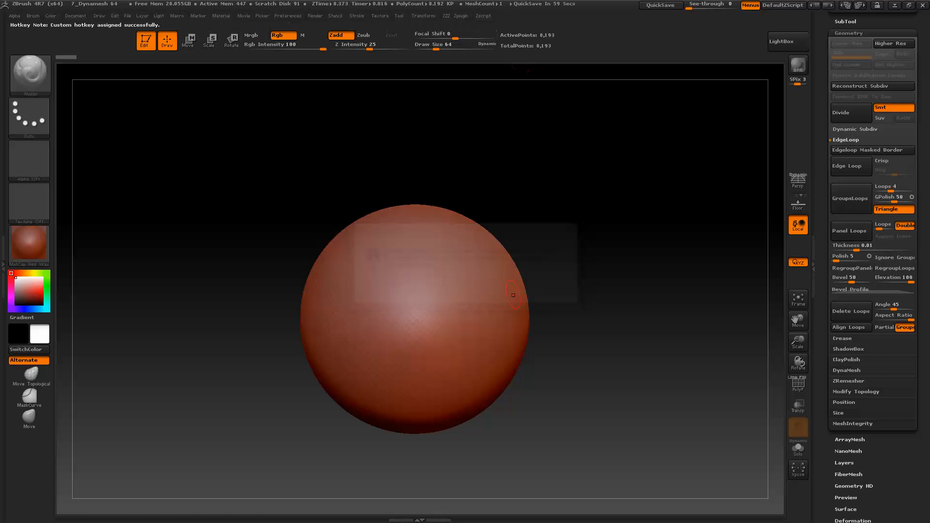
pyautogui.press('o')
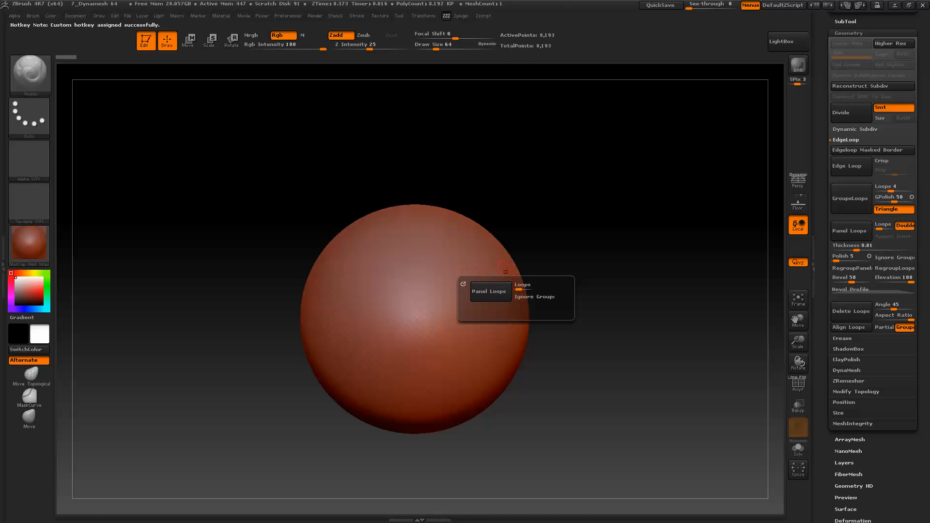
pyautogui.press('o')
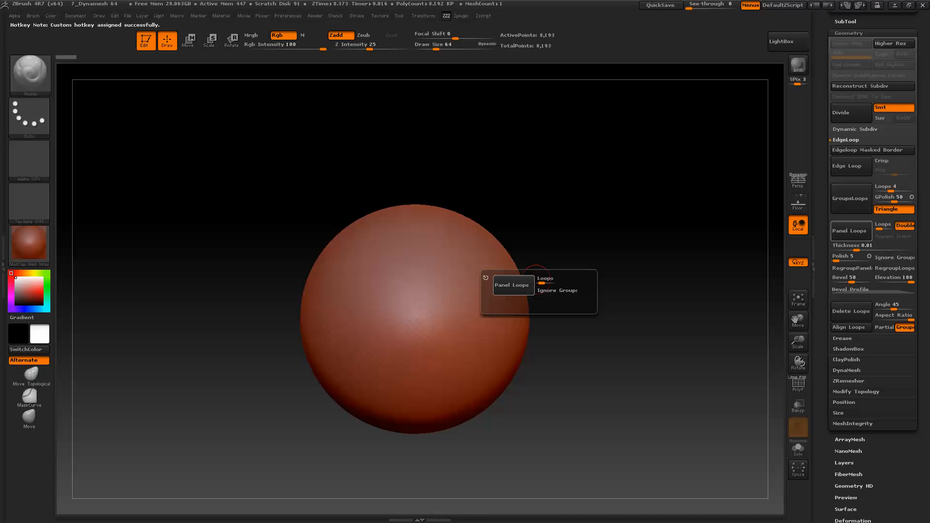
# Step: Fit the whole sphere in the view
pyautogui.press('f')
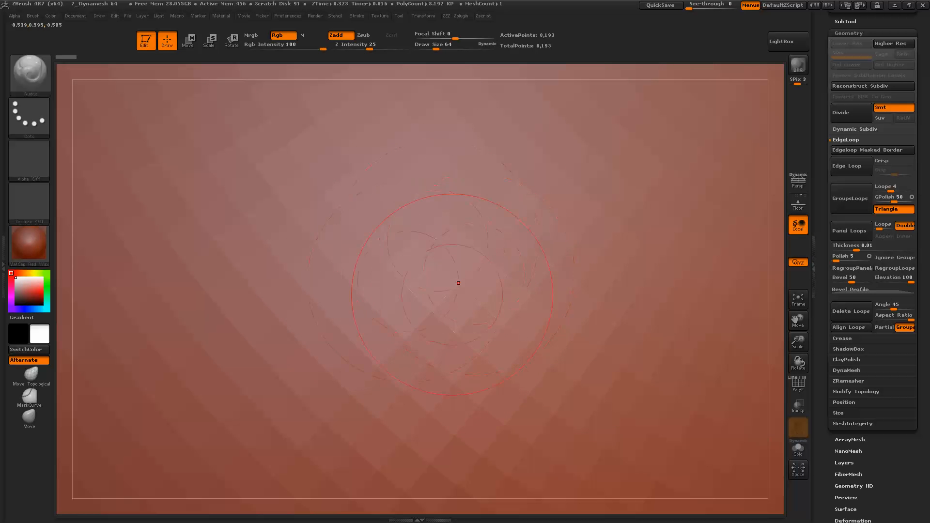
pyautogui.press('p')
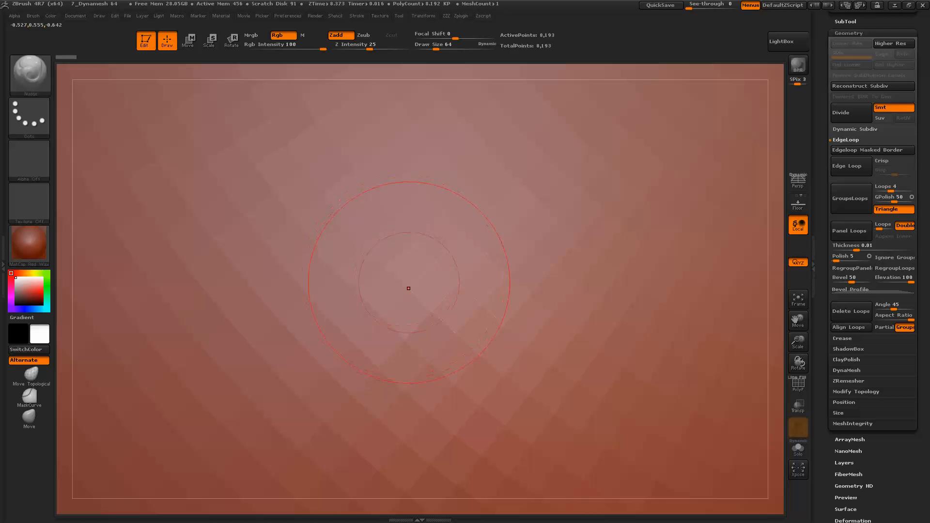
pyautogui.press('p')
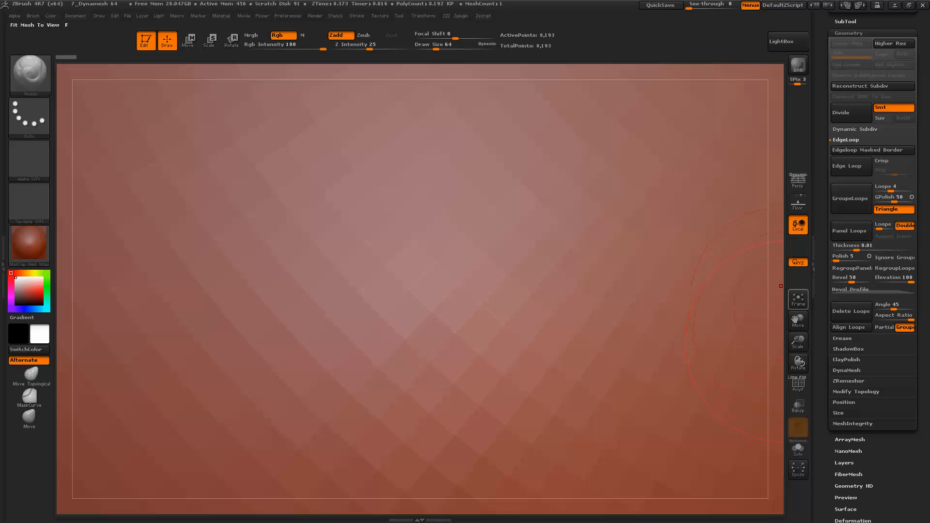
pyautogui.click(799, 298)
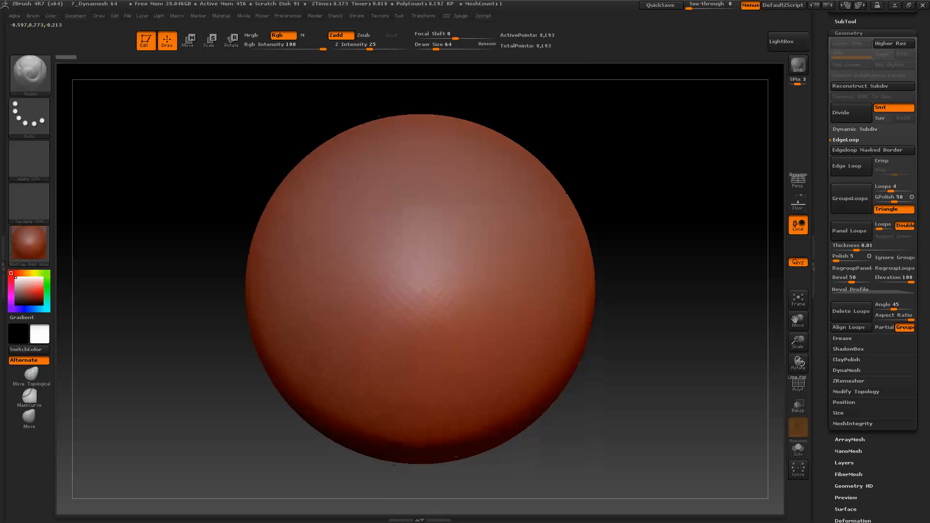
# Step: Open the dialog for saving the interface configuration file and close it without saving
pyautogui.click(288, 15)
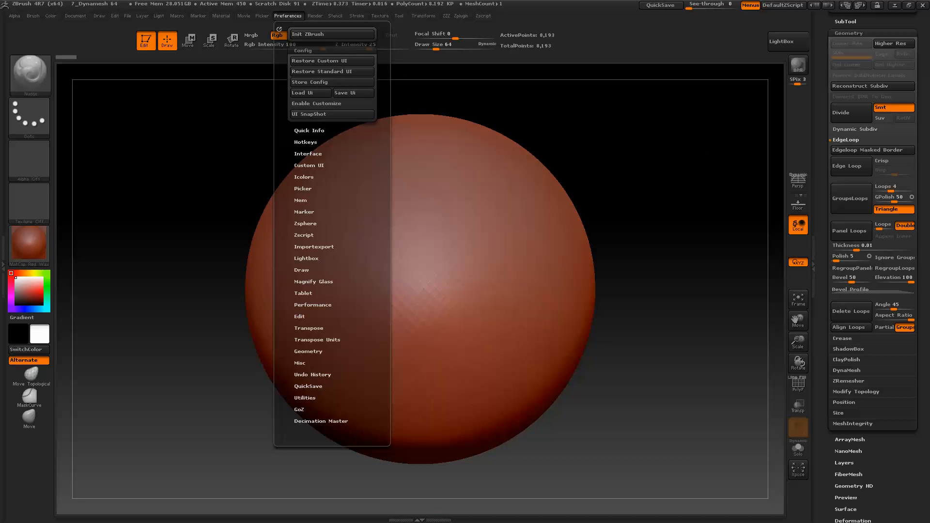
pyautogui.click(353, 93)
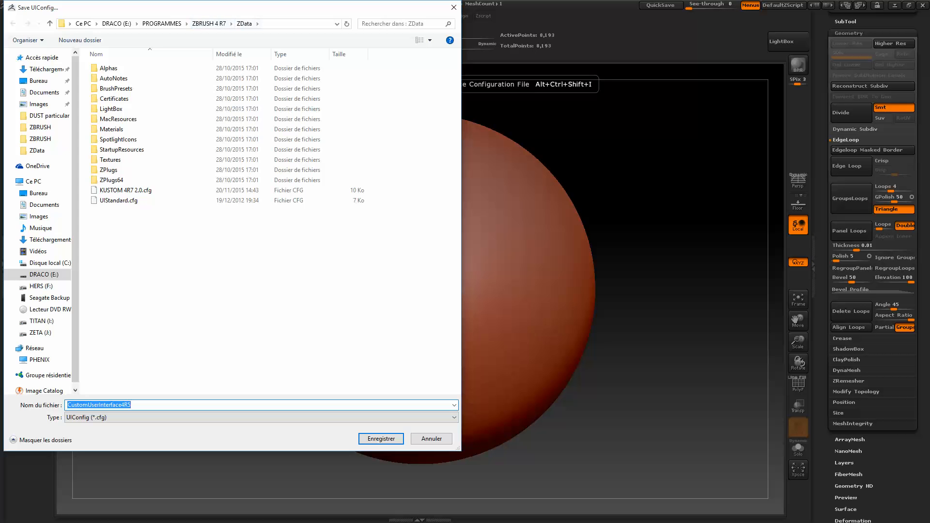
pyautogui.click(454, 6)
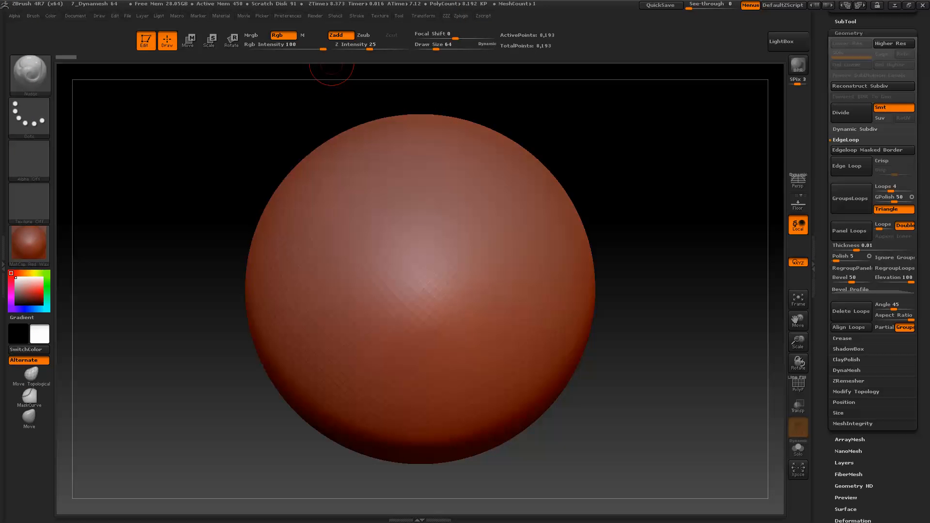
pyautogui.click(288, 16)
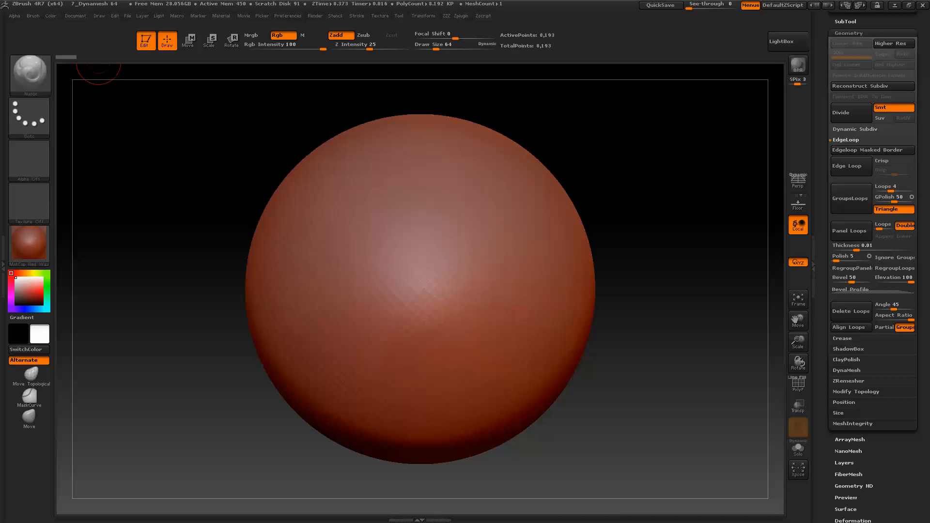
pyautogui.click(75, 16)
pyautogui.click(91, 257)
pyautogui.click(288, 15)
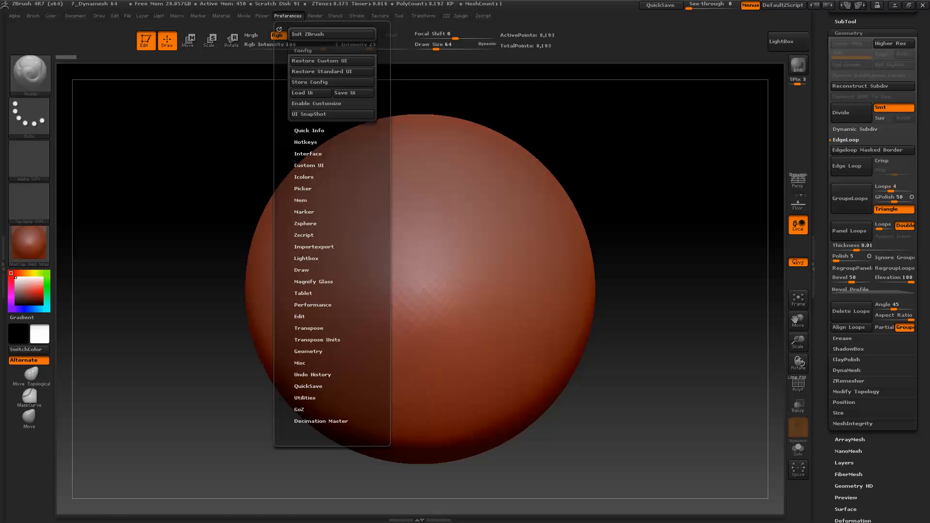
# Step: Load the interface configuration file KUSTOM 4R7 2.0.cfg from the ZData folder
pyautogui.click(300, 92)
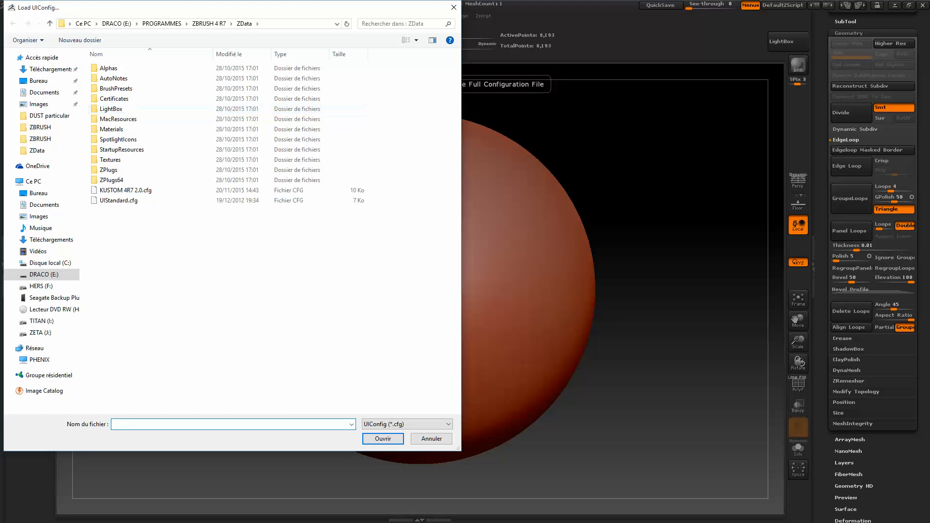
pyautogui.click(126, 190)
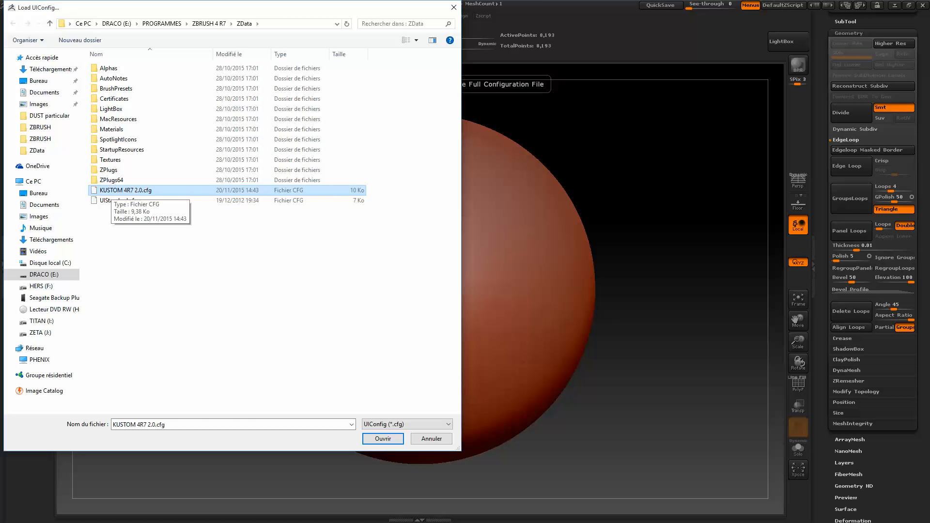
pyautogui.click(383, 438)
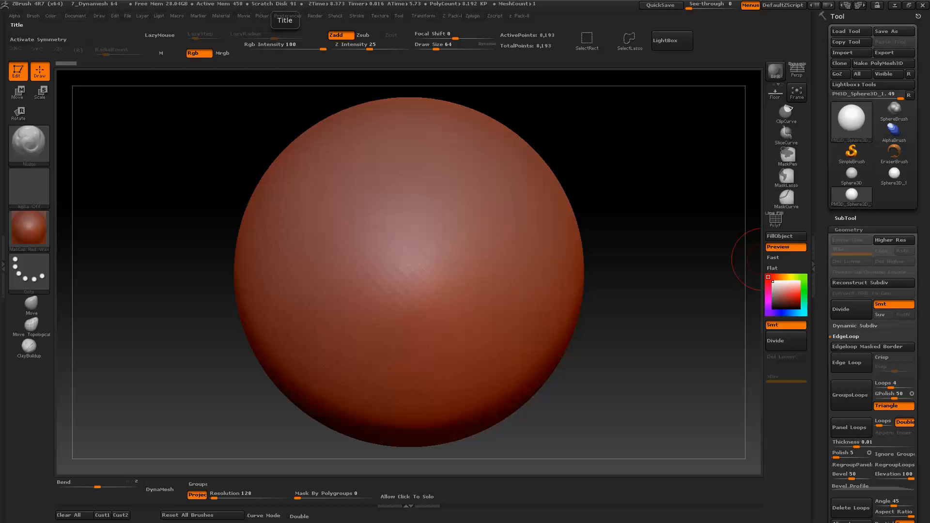
# Step: Store the loaded interface as the master configuration that ZBrush restores at every start
pyautogui.click(288, 16)
pyautogui.click(303, 45)
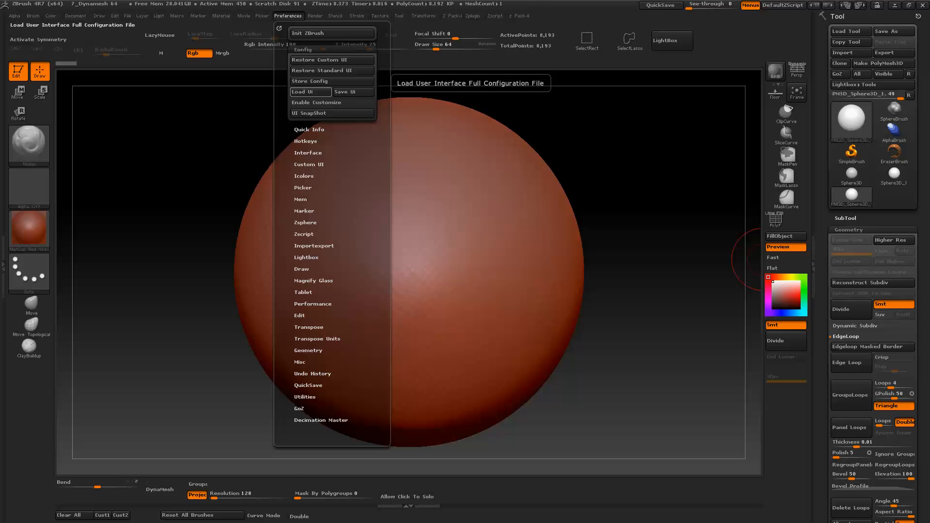
pyautogui.click(332, 81)
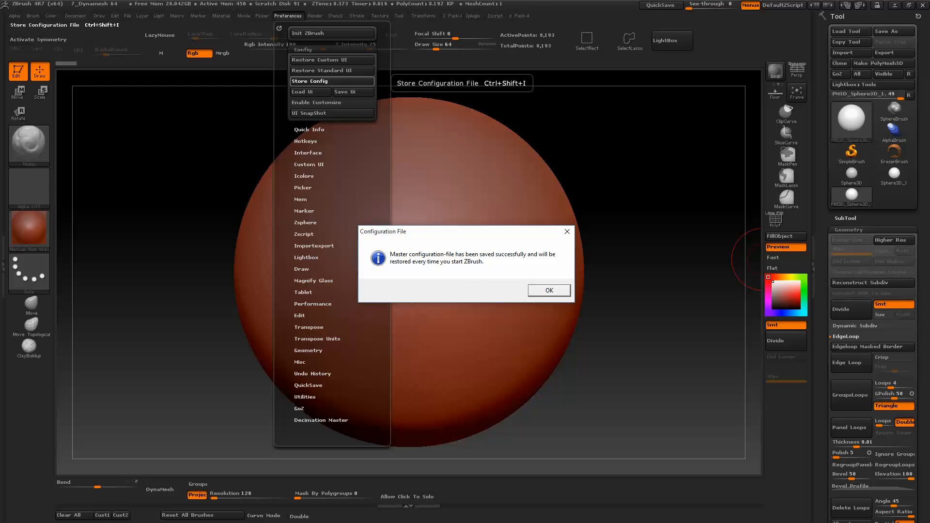
pyautogui.click(558, 290)
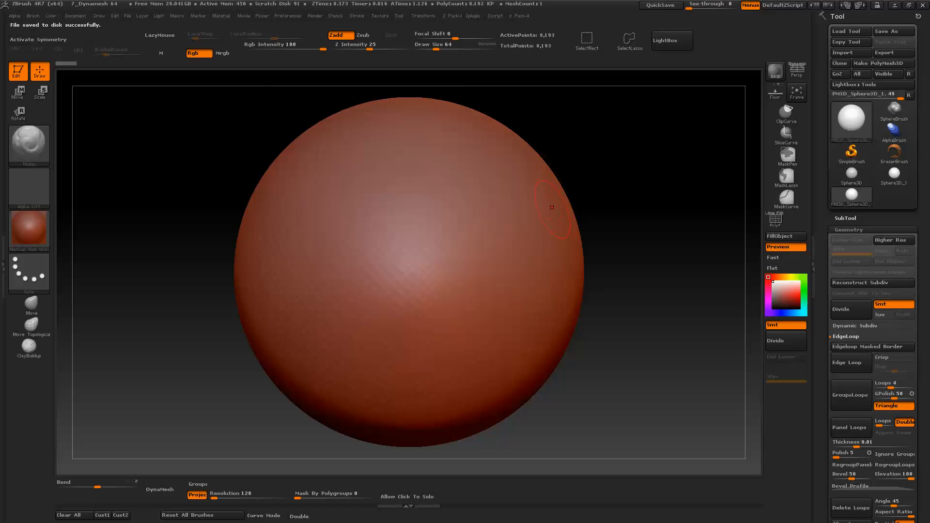
pyautogui.keyDown('ctrl'); pyautogui.moveTo(551, 206); pyautogui.dragTo(562, 211, button='right'); pyautogui.keyUp('ctrl')
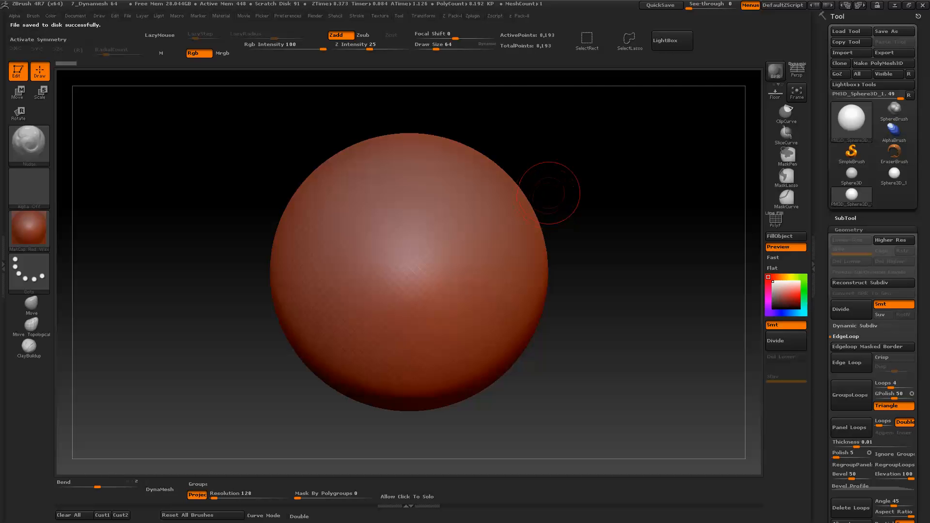
pyautogui.press('ctrl')
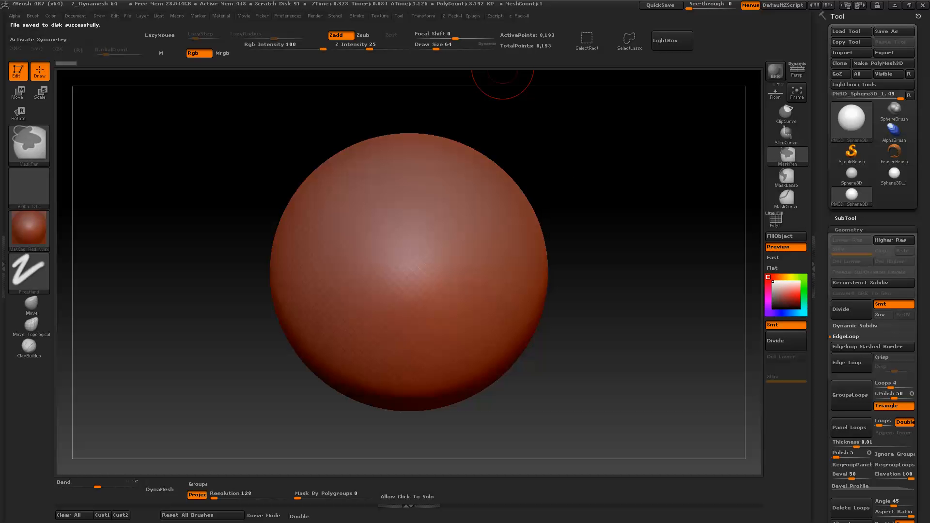
pyautogui.keyDown('ctrl'); pyautogui.keyDown('alt'); pyautogui.click(503, 68); pyautogui.keyUp('alt'); pyautogui.keyUp('ctrl')
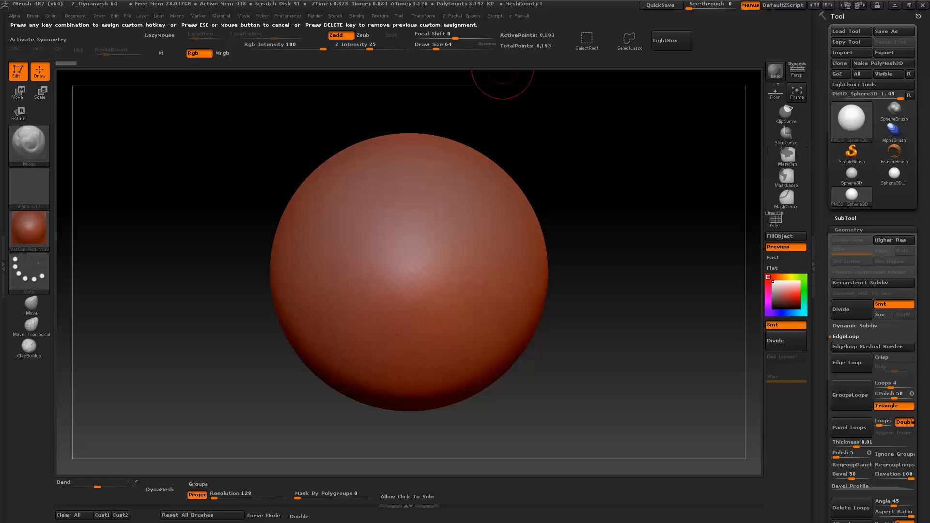
pyautogui.press('d')
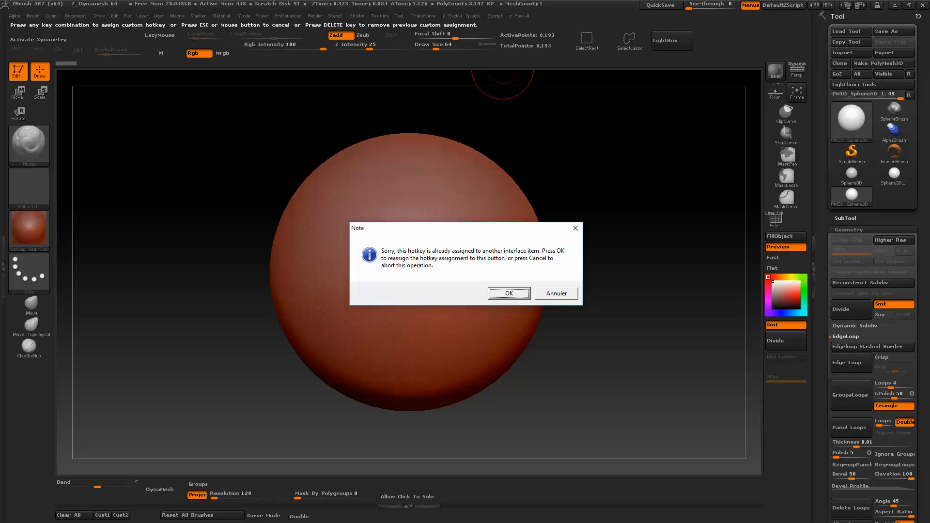
pyautogui.press('Return')
pyautogui.press('ctrl')
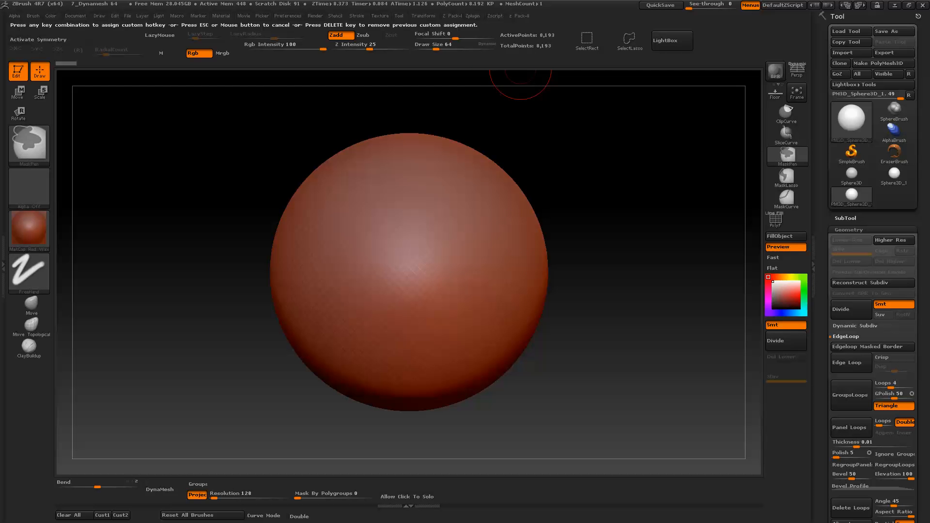
pyautogui.press('Escape')
# Step: Call up the two custom Z Pack menus over the canvas by hotkey, setting the Draw Size to 97 in the first
pyautogui.press('2')
pyautogui.press('1')
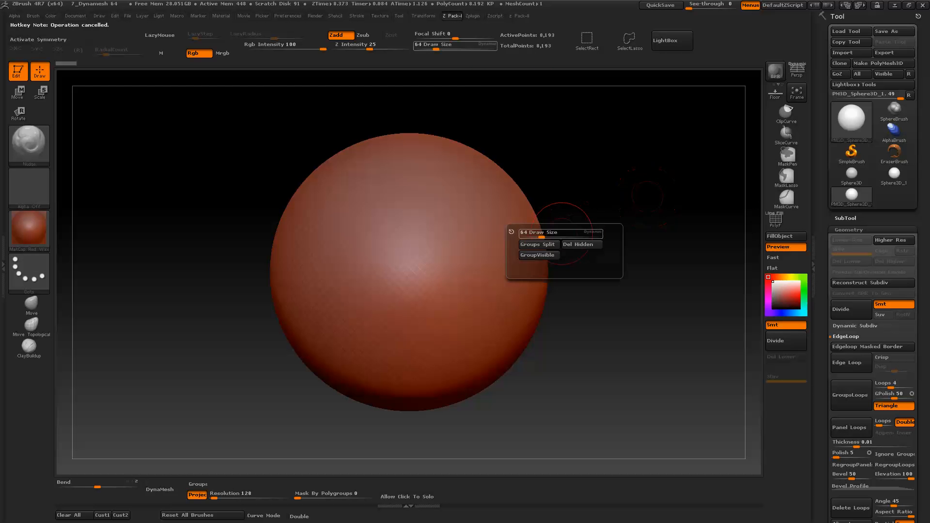
pyautogui.press('1')
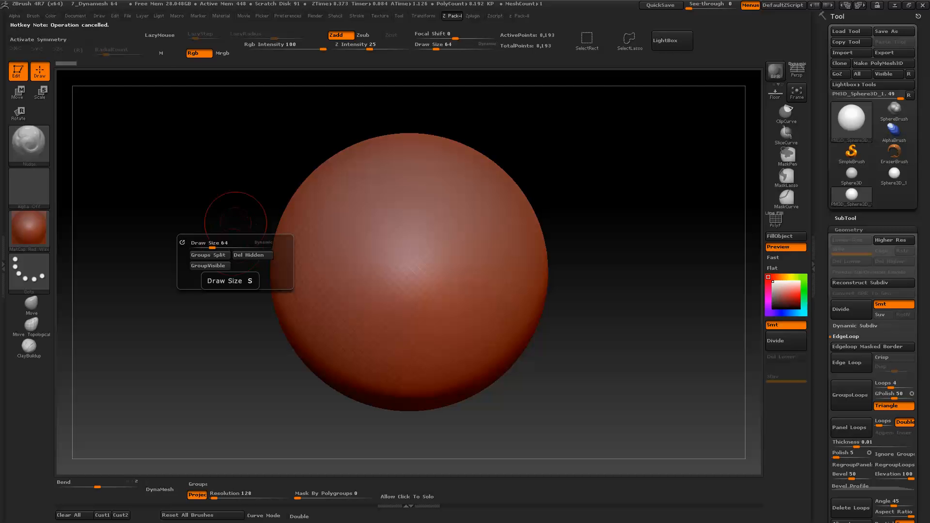
pyautogui.click(232, 243)
pyautogui.write('89')
pyautogui.press('Return')
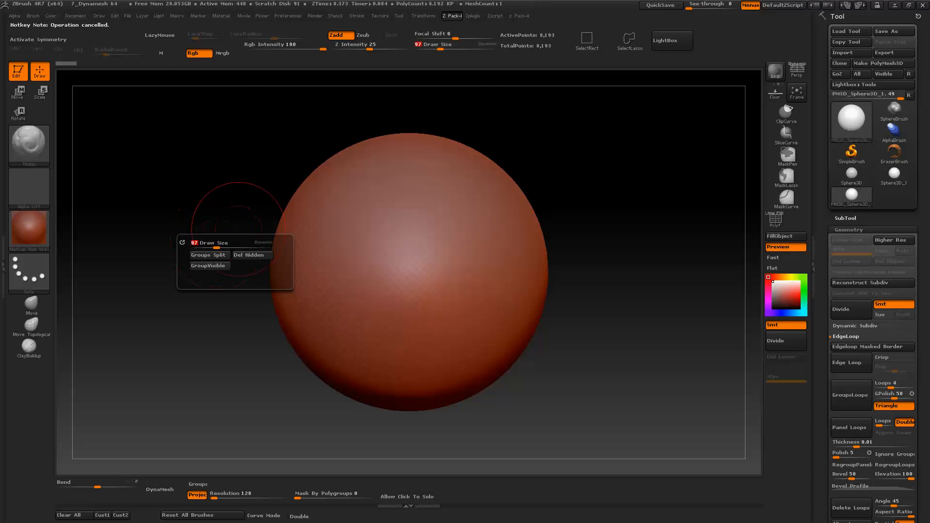
pyautogui.press('2')
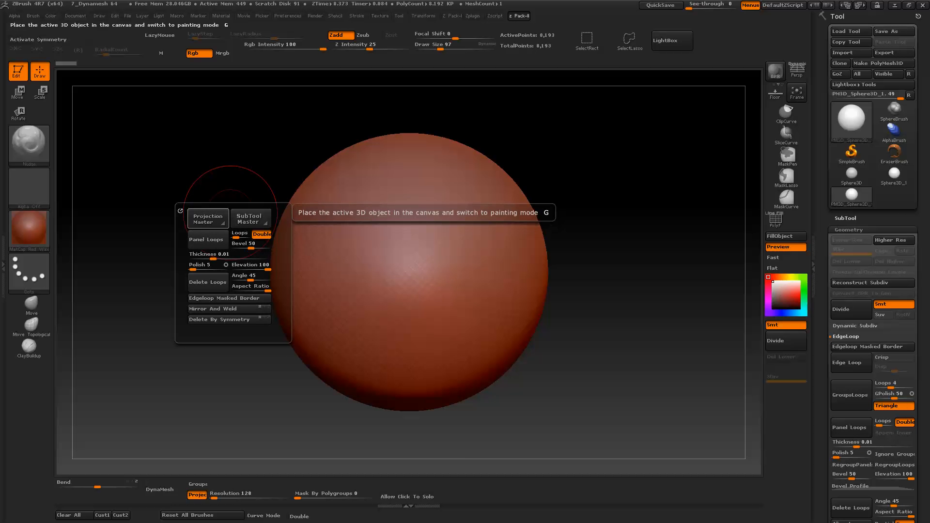
# Step: Call up the standard quick-access palette over the enlarged sphere and set the Draw Size to 72 in it
pyautogui.keyDown('alt'); pyautogui.moveTo(669, 254); pyautogui.dragTo(686, 296); pyautogui.keyUp('alt')
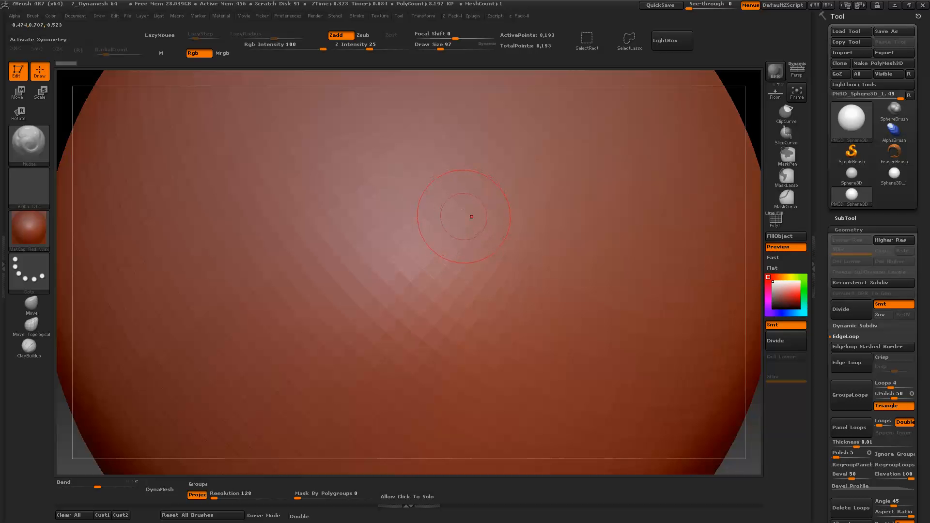
pyautogui.press('space')
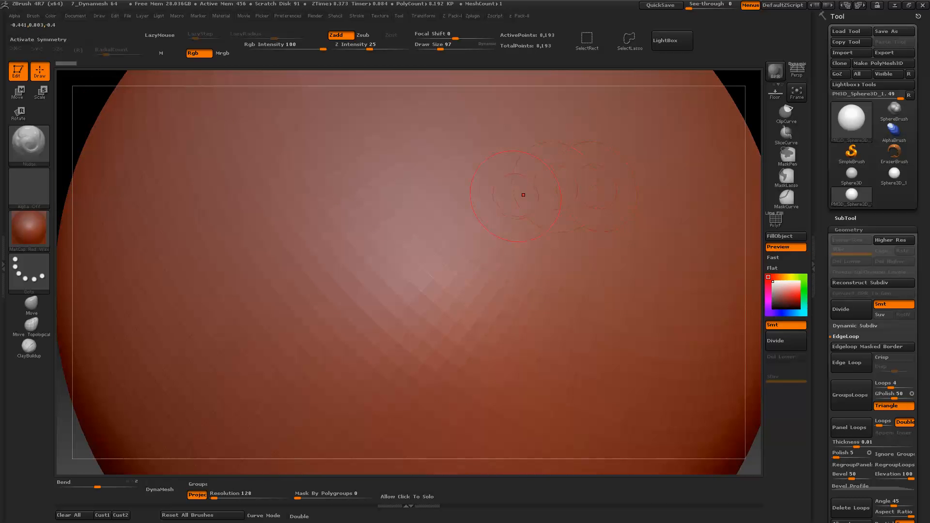
pyautogui.press('space')
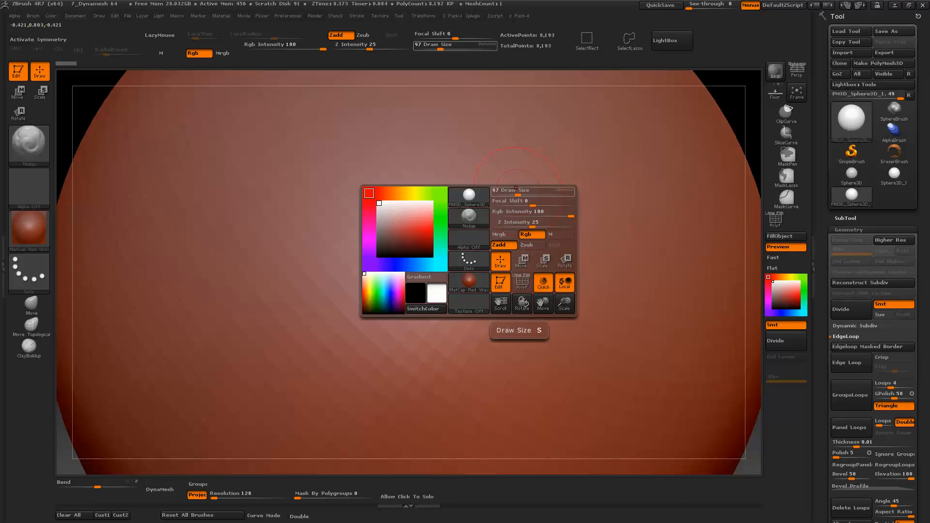
pyautogui.moveTo(519, 191); pyautogui.dragTo(517, 191)
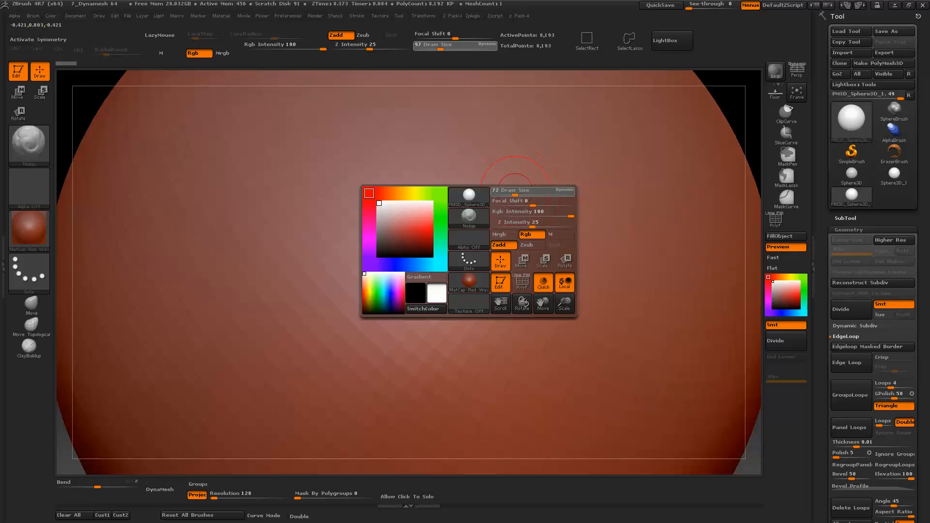
pyautogui.rightClick(485, 273)
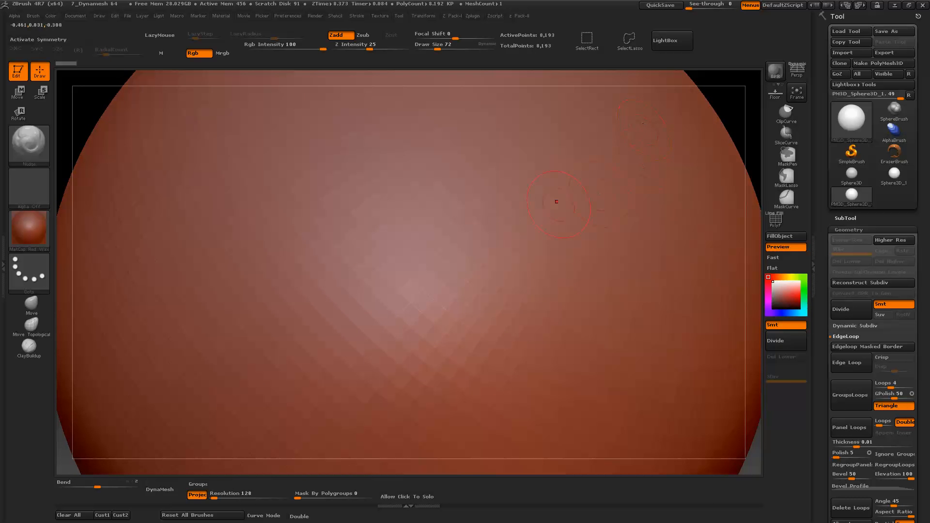
pyautogui.rightClick(532, 201)
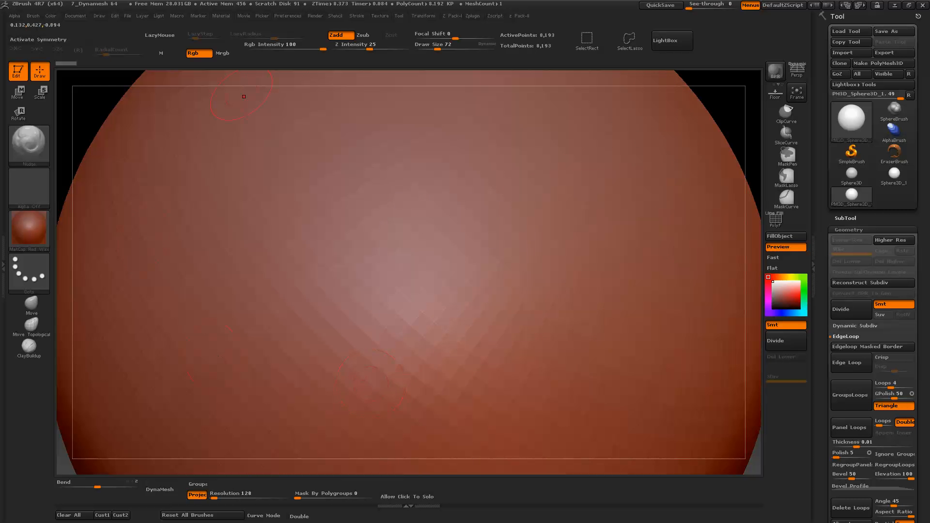
# Step: Call up the custom Z Pack menu containing Draw Size over the sphere and set the Draw Size to 97
pyautogui.keyDown('alt'); pyautogui.moveTo(511, 248); pyautogui.dragTo(500, 275, button='right'); pyautogui.keyUp('alt')
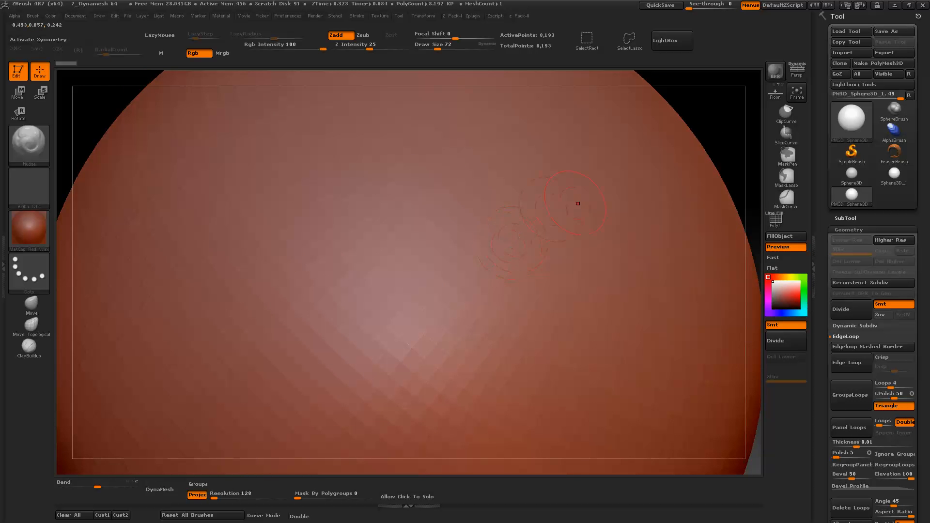
pyautogui.keyDown('alt'); pyautogui.moveTo(578, 204); pyautogui.dragTo(538, 229, button='right'); pyautogui.keyUp('alt')
pyautogui.keyDown('alt'); pyautogui.moveTo(472, 305); pyautogui.dragTo(472, 276, button='right'); pyautogui.keyUp('alt')
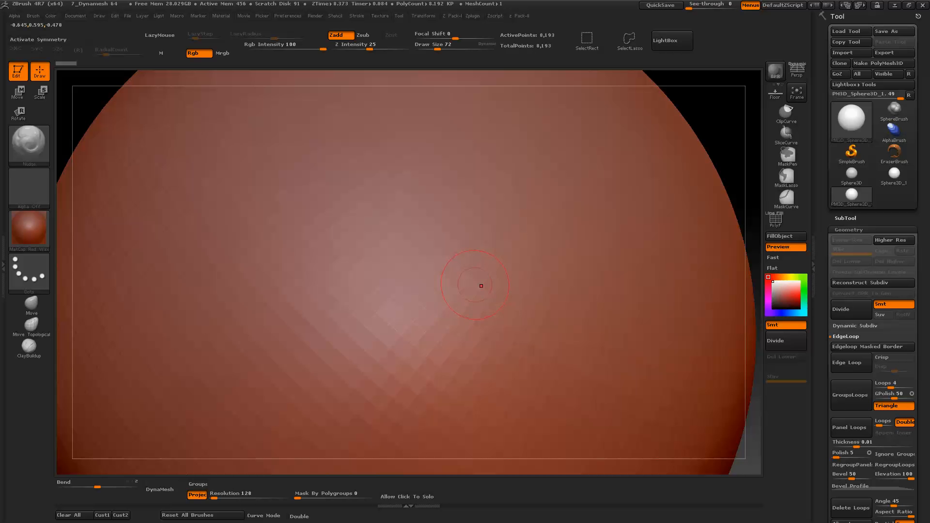
pyautogui.press('s')
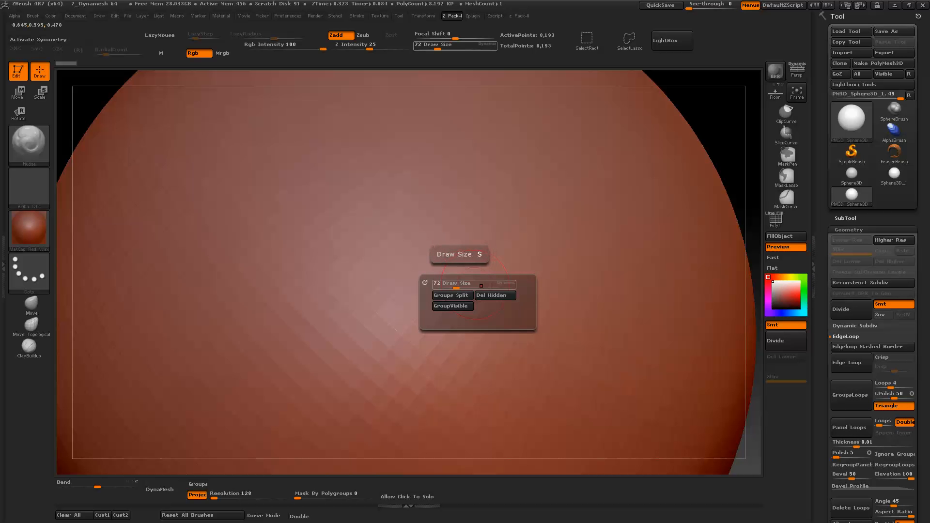
pyautogui.moveTo(481, 286)
pyautogui.mouseDown()
pyautogui.moveTo(496, 286)
pyautogui.moveTo(459, 282)
pyautogui.mouseUp()
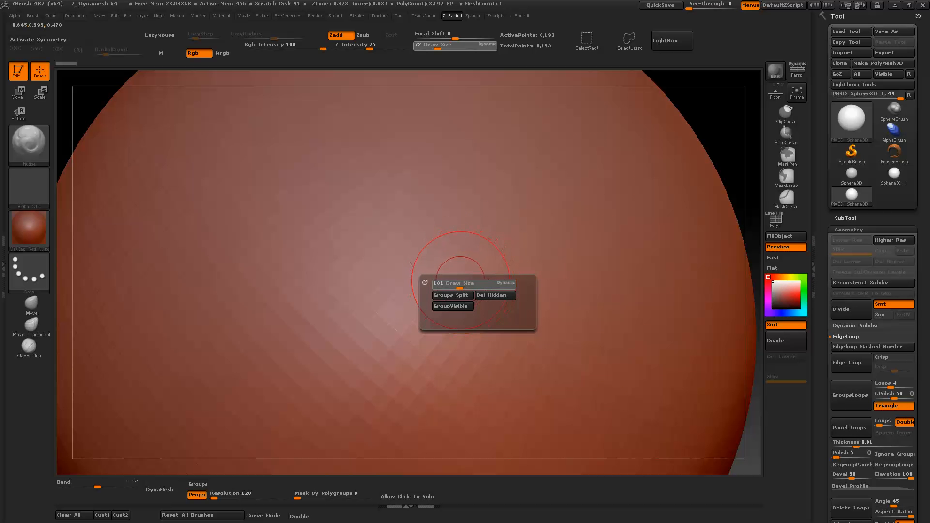
pyautogui.moveTo(675, 199)
pyautogui.keyDown('ctrl'); pyautogui.mouseDown(button='right')
pyautogui.moveTo(676, 160)
pyautogui.moveTo(279, 207)
pyautogui.moveTo(567, 231)
pyautogui.mouseUp(button='right'); pyautogui.keyUp('ctrl')
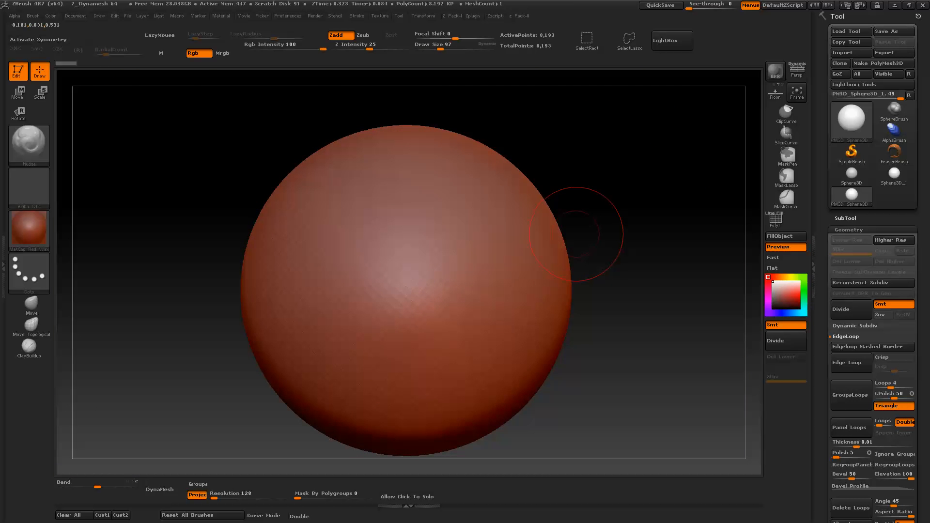